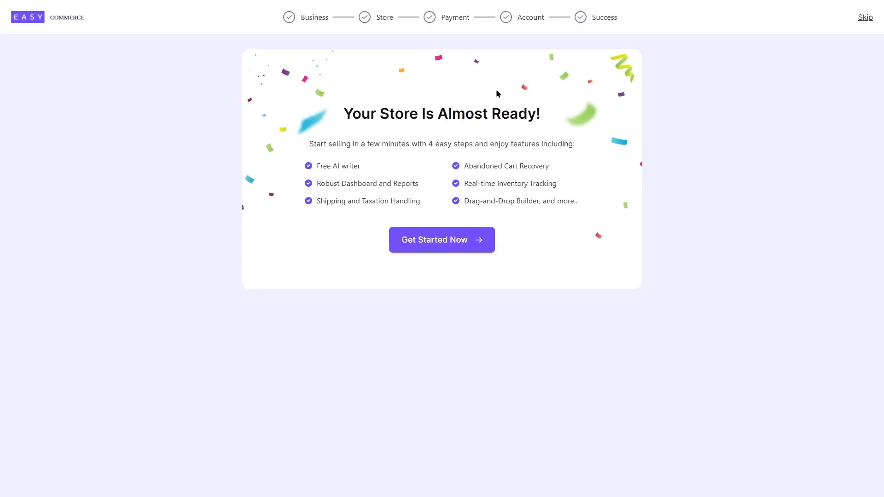
Start the store setup and submit the business details with store name Saleefy, business type Beauty & Cosmetics and the business country
click(445, 245)
click(336, 125)
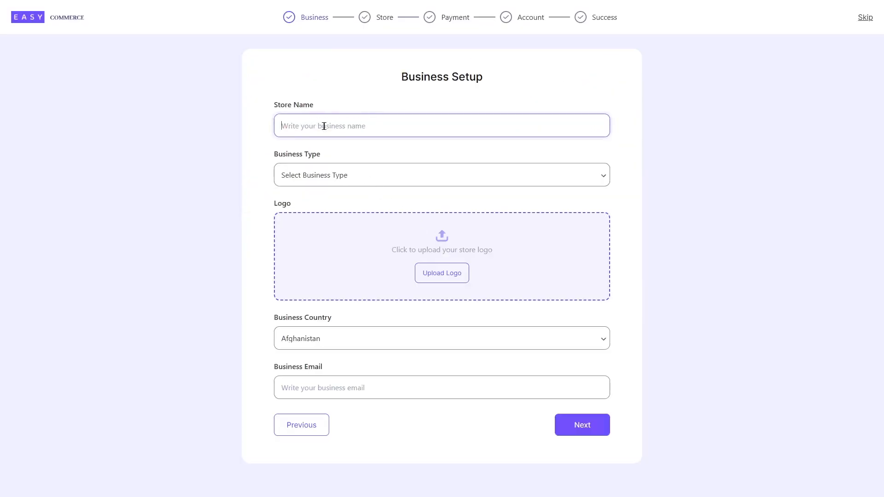
text(Saleefy)
click(461, 174)
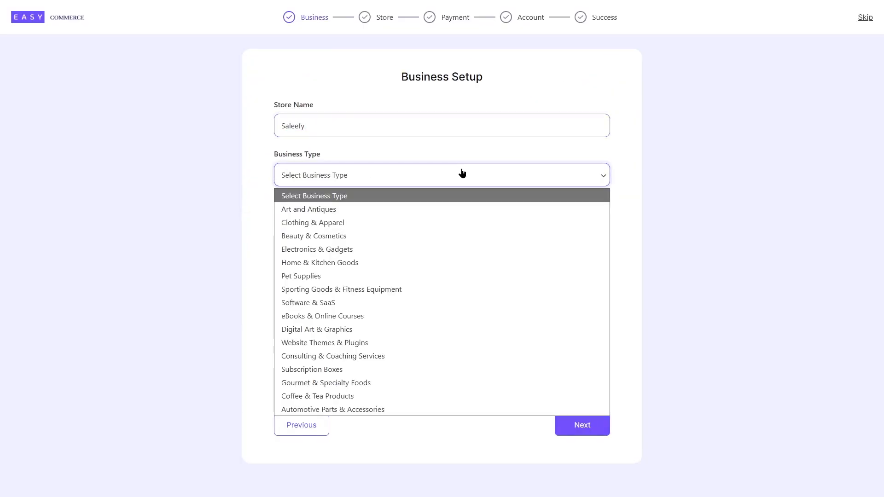
click(343, 235)
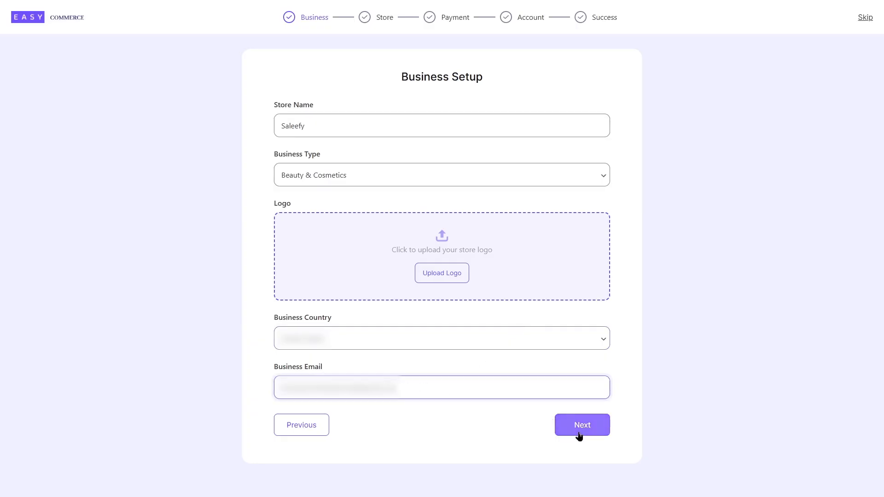
click(578, 432)
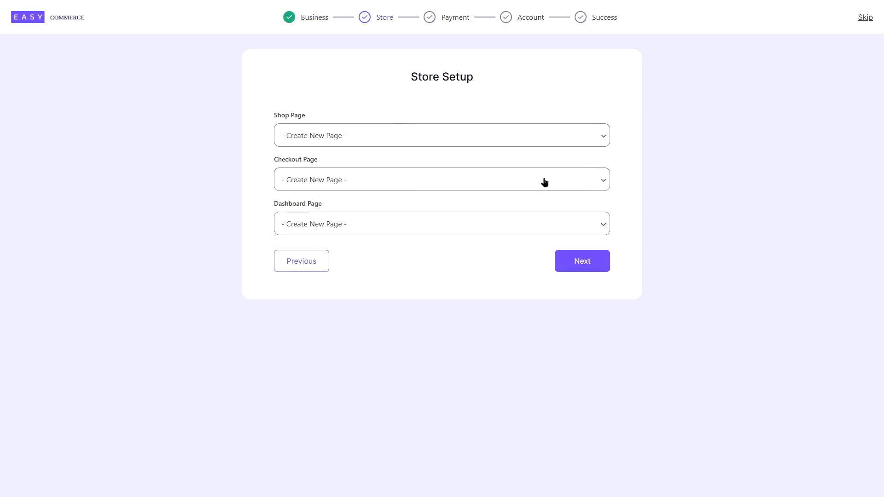
Complete the store setup, keeping Create New Page for the shop, checkout and dashboard pages
click(374, 136)
click(374, 137)
click(305, 182)
click(305, 182)
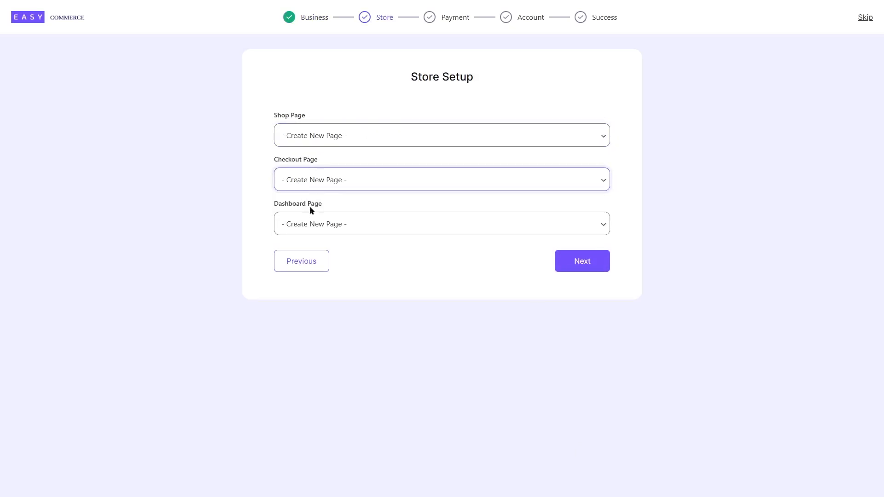
click(321, 232)
click(321, 231)
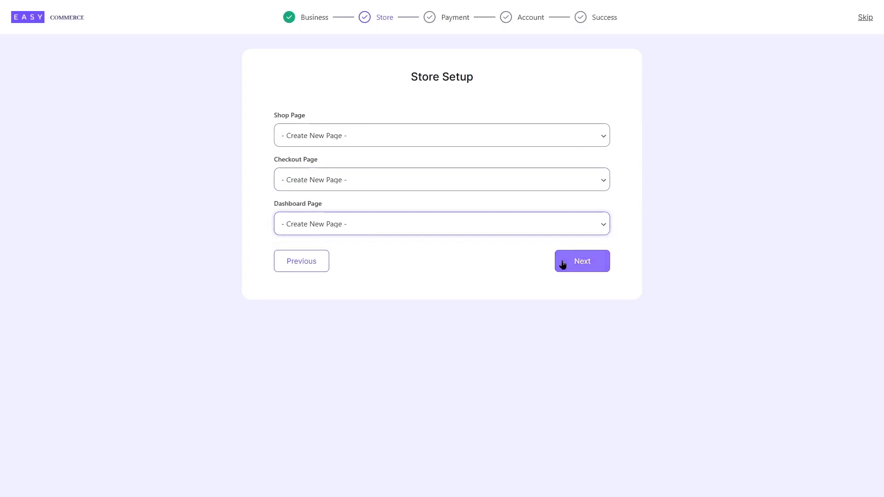
click(591, 266)
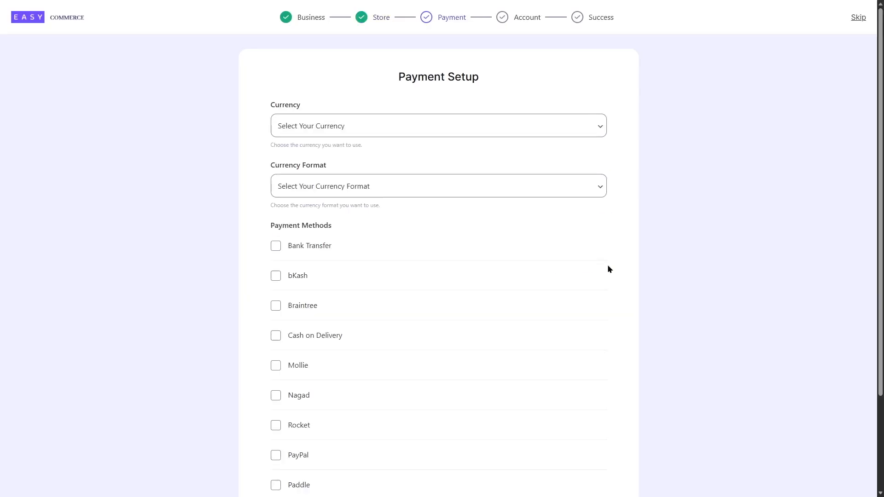
Set the store currency to United States dollar with the $12,345.67 format
click(306, 128)
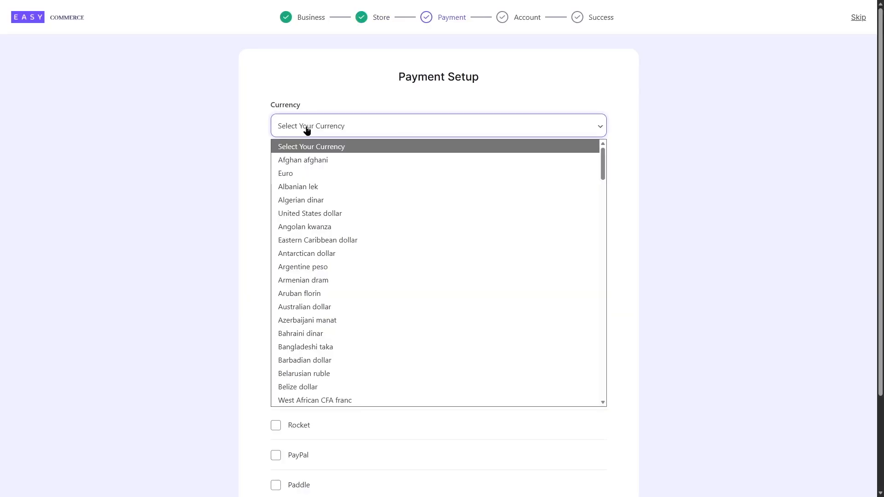
click(392, 213)
click(465, 191)
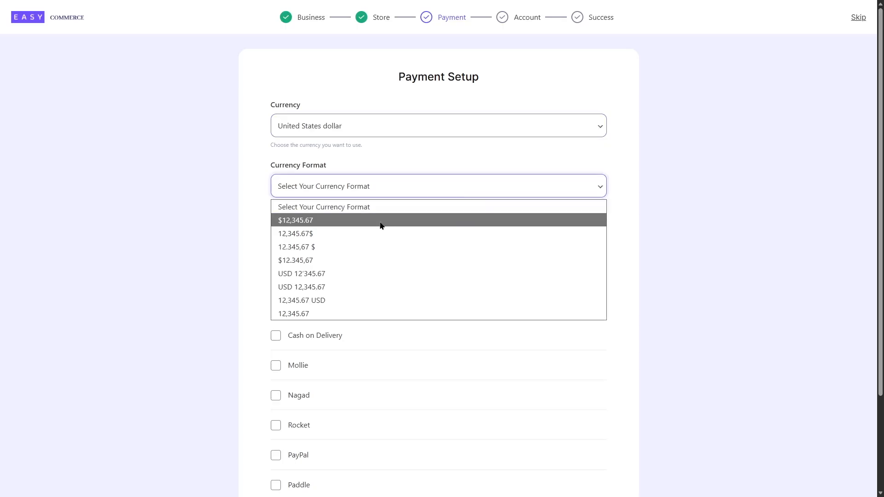
click(380, 225)
Enable Bank Transfer and Cash on Delivery as payment methods and complete the payment setup
scroll(302, 167, down, 3)
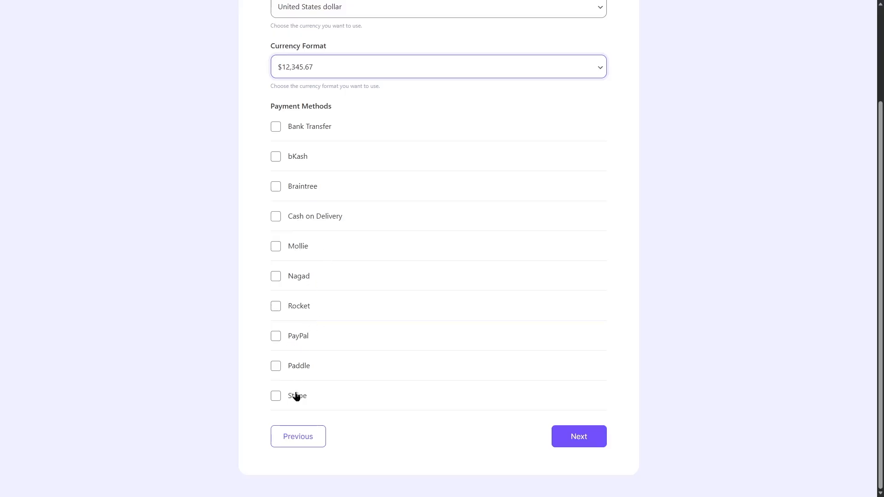
click(292, 129)
click(290, 218)
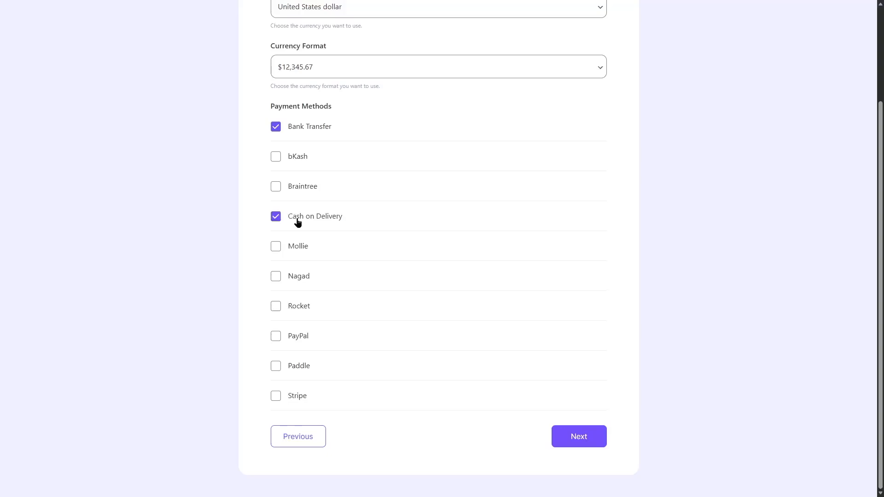
click(568, 439)
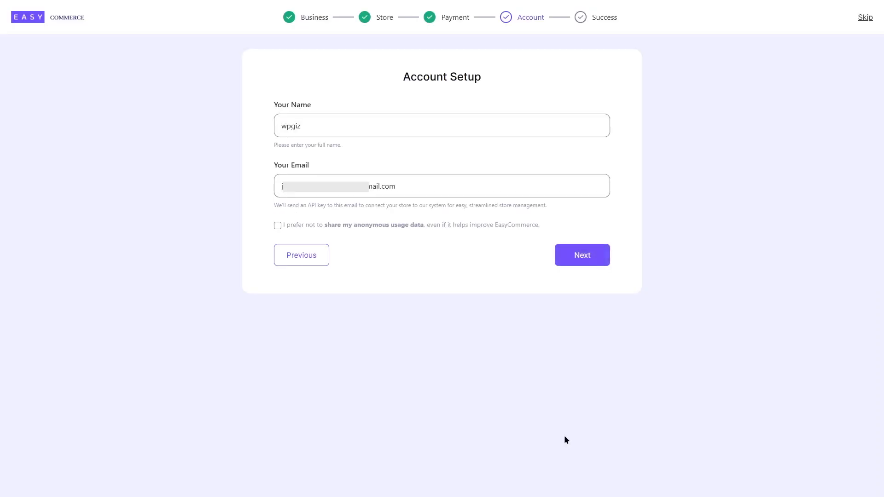
Complete the account setup with the emailed API key, opting out of sharing anonymous usage data, and open the store dashboard
click(582, 254)
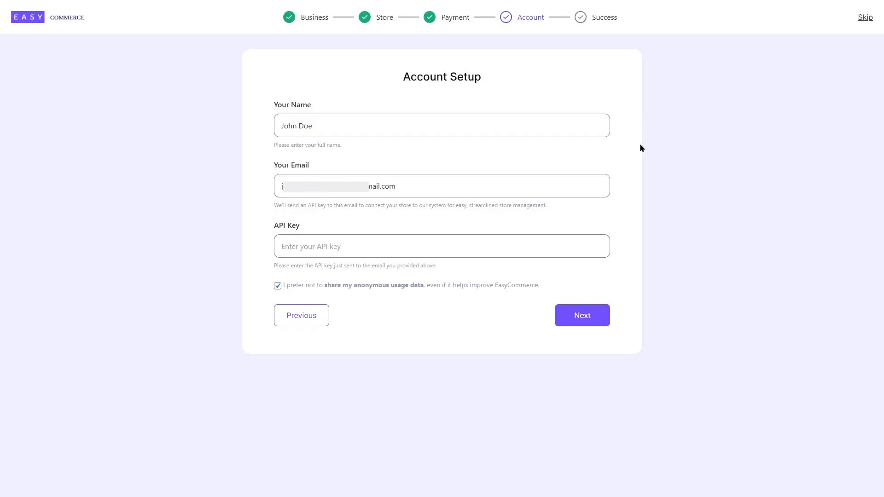
click(355, 248)
key(ctrl+v)
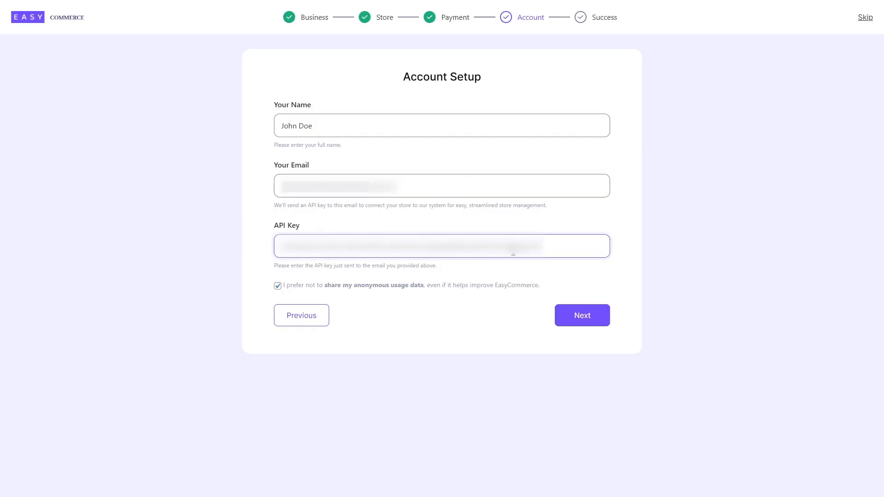
click(571, 325)
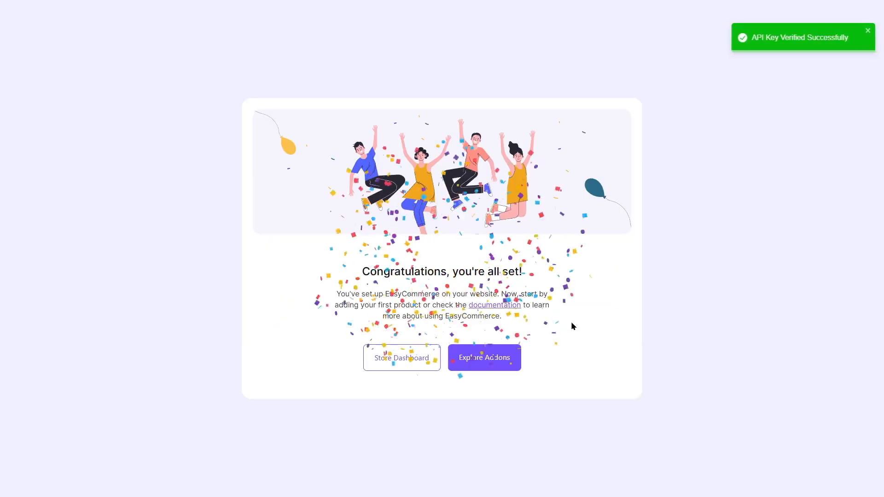
click(755, 49)
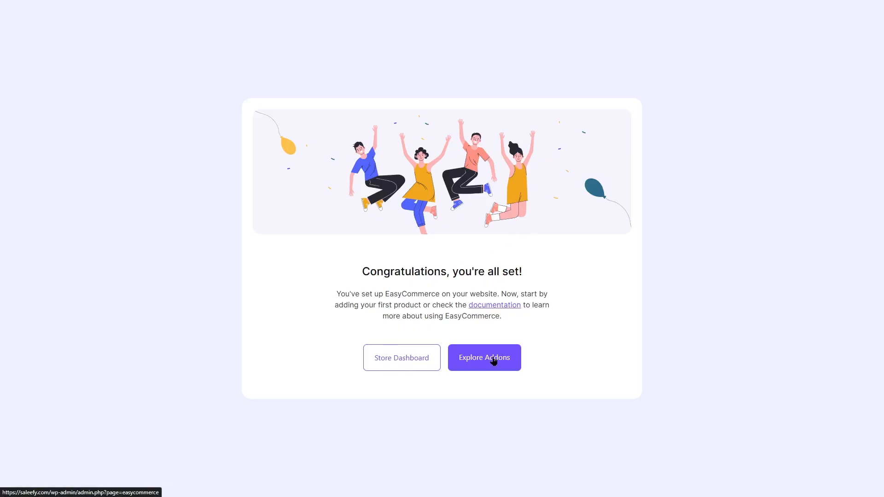
click(401, 361)
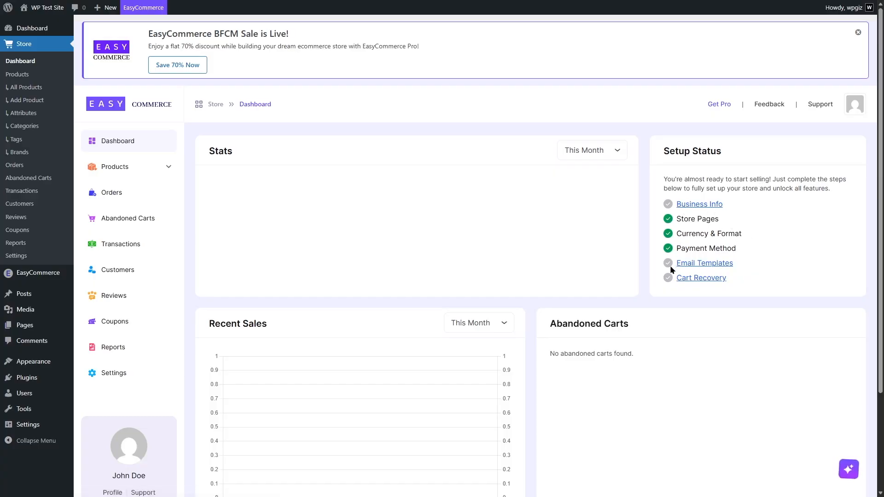
Examine the store dashboard's setup status, stats, recent sales, abandoned carts, latest orders and top selling products
drag(880, 201, 881, 278)
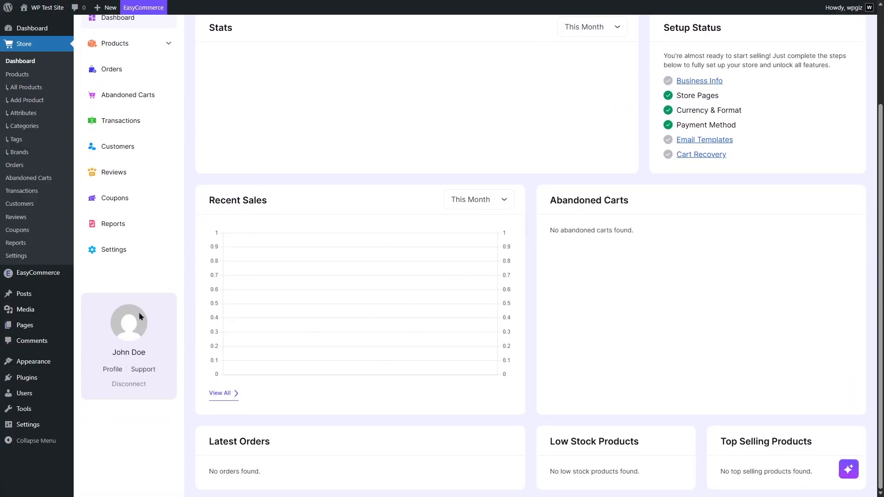
scroll(137, 308, up, 2)
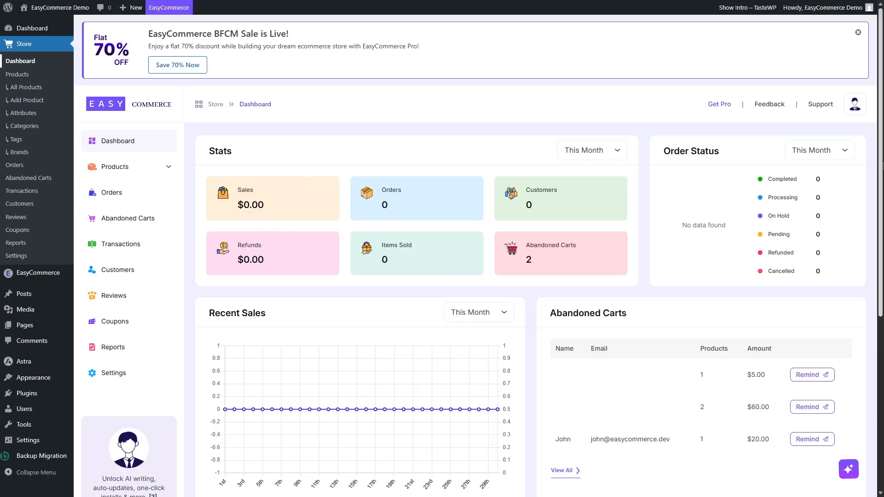
scroll(223, 174, down, 4)
scroll(223, 173, up, 2)
scroll(519, 132, up, 2)
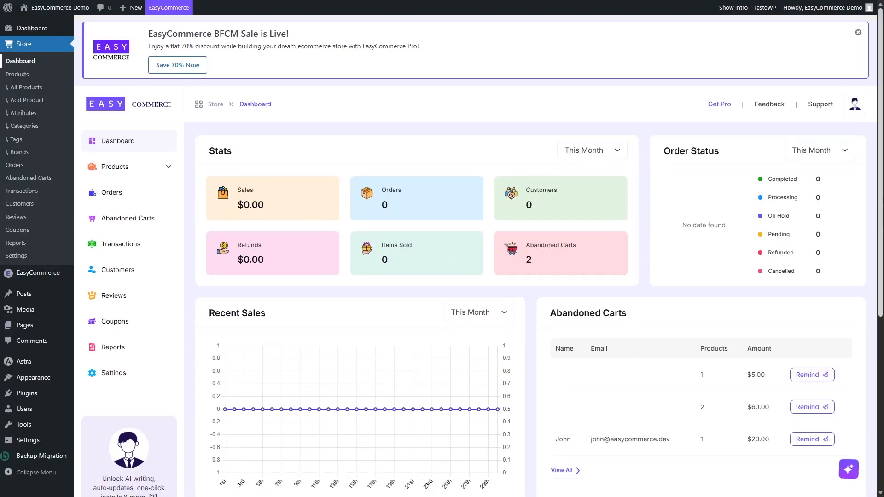
scroll(652, 280, down, 3)
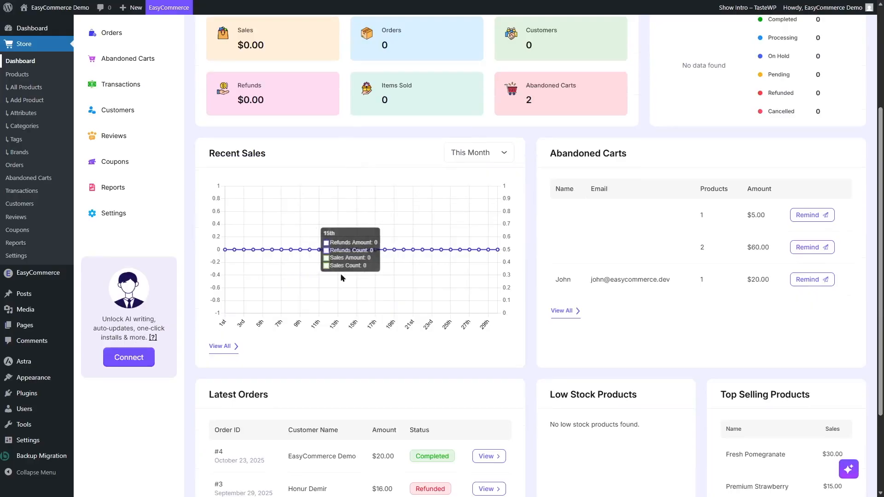
scroll(729, 297, down, 2)
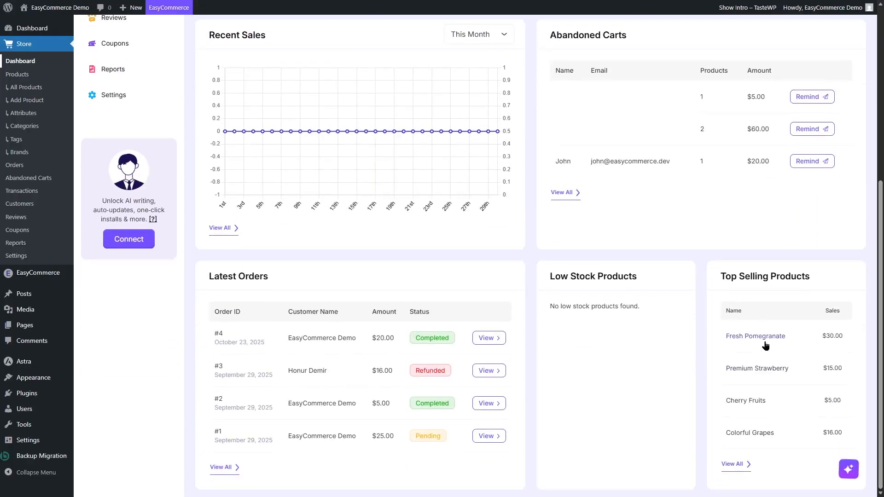
drag(882, 349, 883, 177)
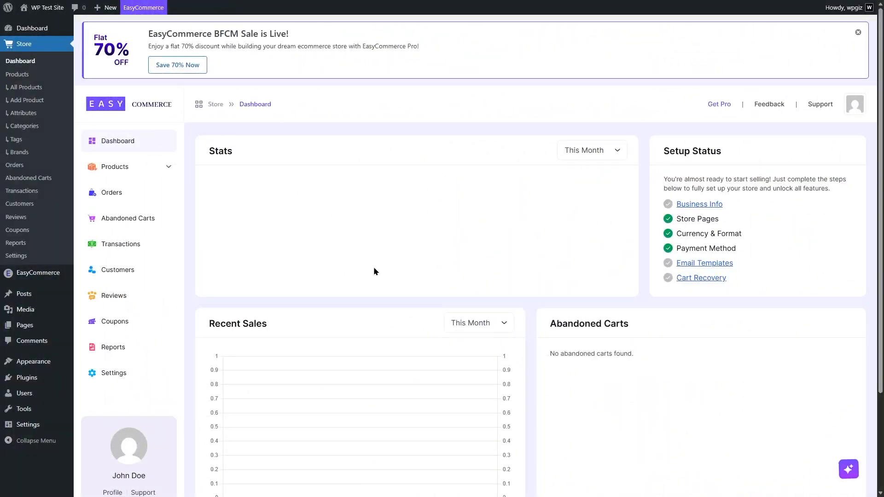
Install the Astra theme from the popular WordPress themes and activate it
mouse_move(51, 368)
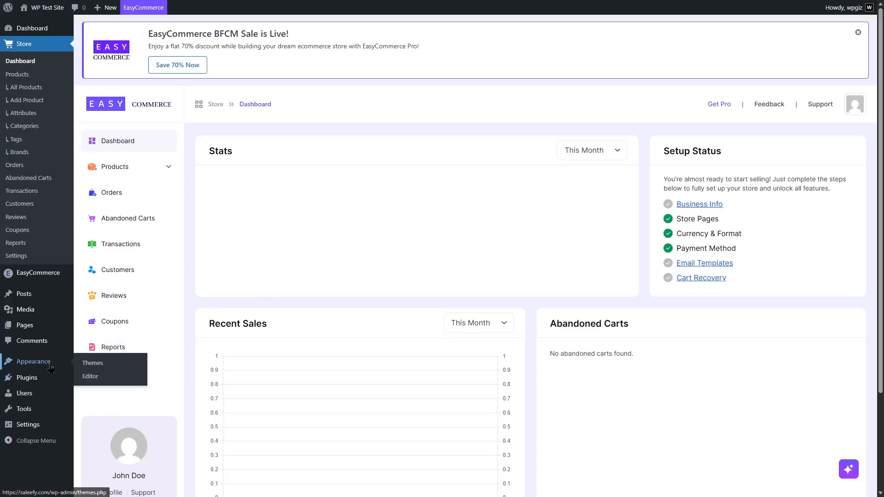
click(93, 363)
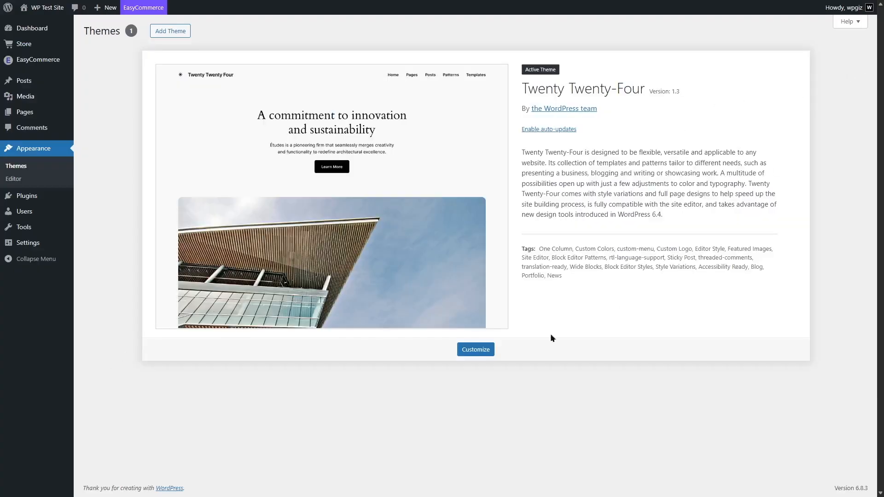
click(172, 31)
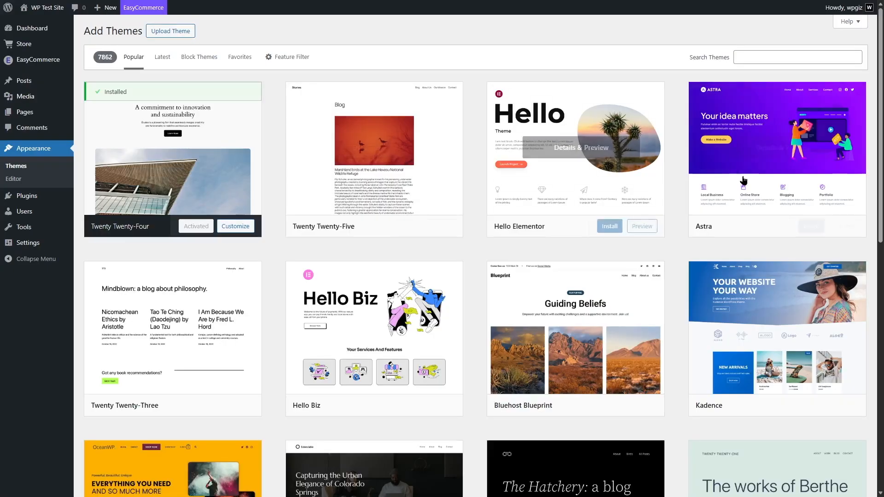
click(812, 231)
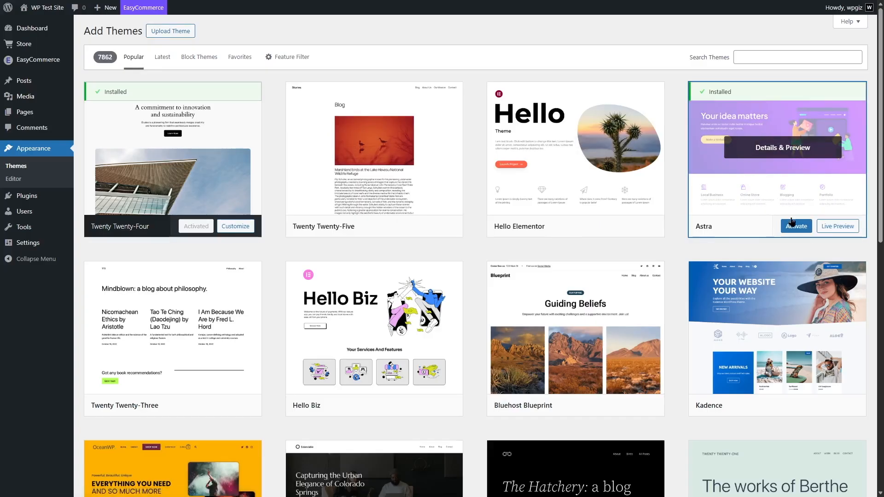
click(795, 227)
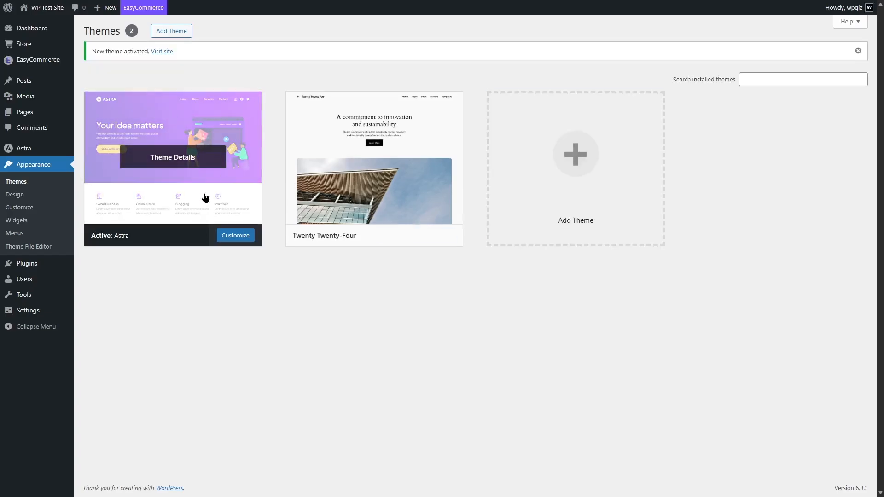
View the live Shop page from the site's list of pages and return to the WordPress dashboard
click(21, 120)
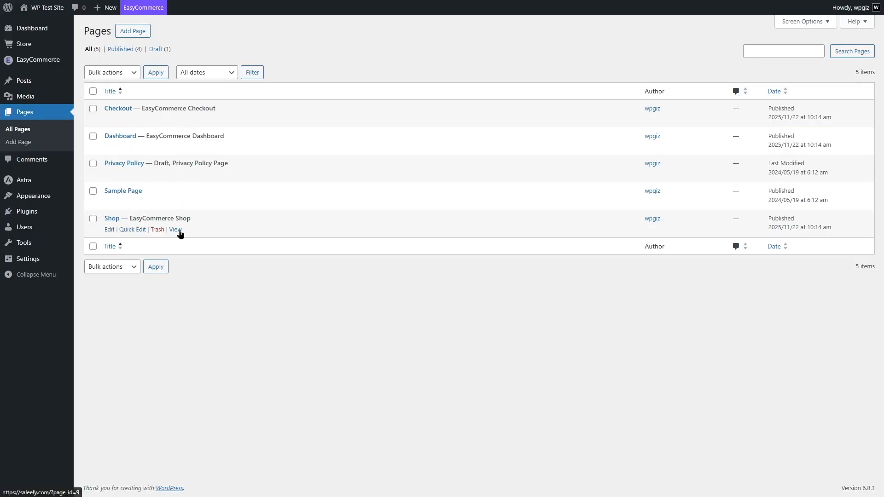
click(179, 230)
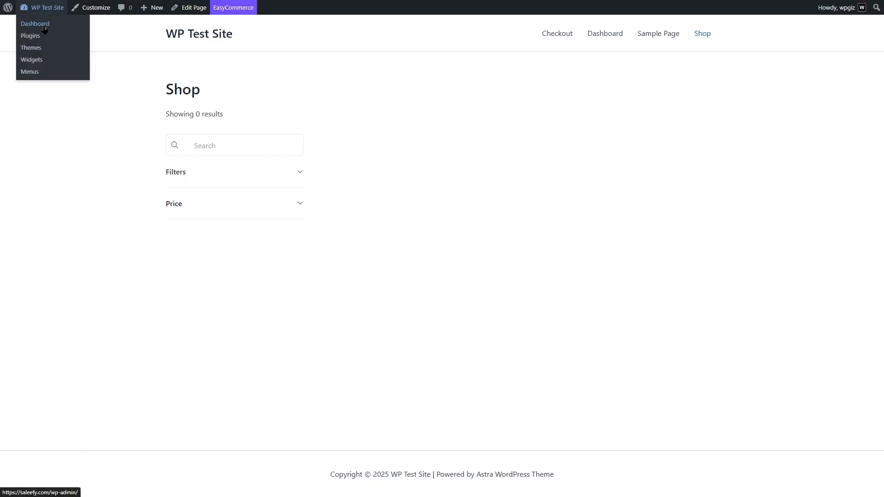
click(35, 21)
Start a new product in the store's product list and title it "Desk plant"
mouse_move(46, 78)
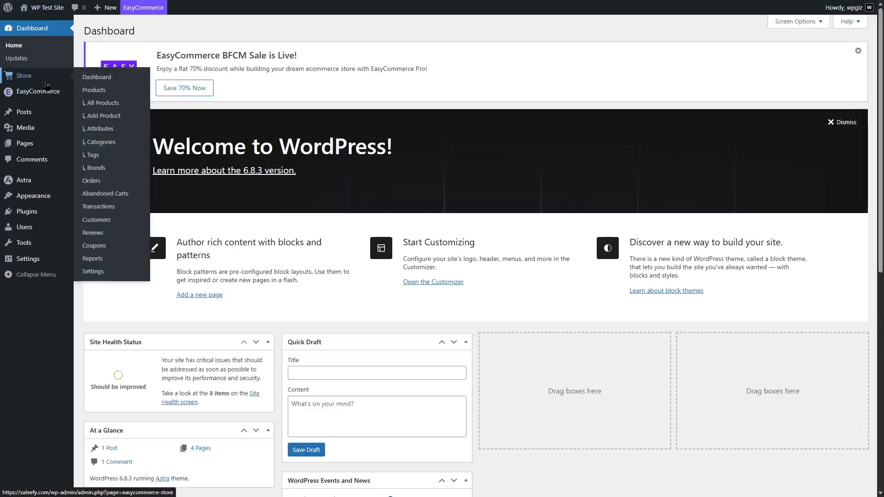
click(112, 91)
mouse_move(881, 195)
mouse_down()
mouse_move(882, 280)
mouse_move(883, 195)
mouse_up()
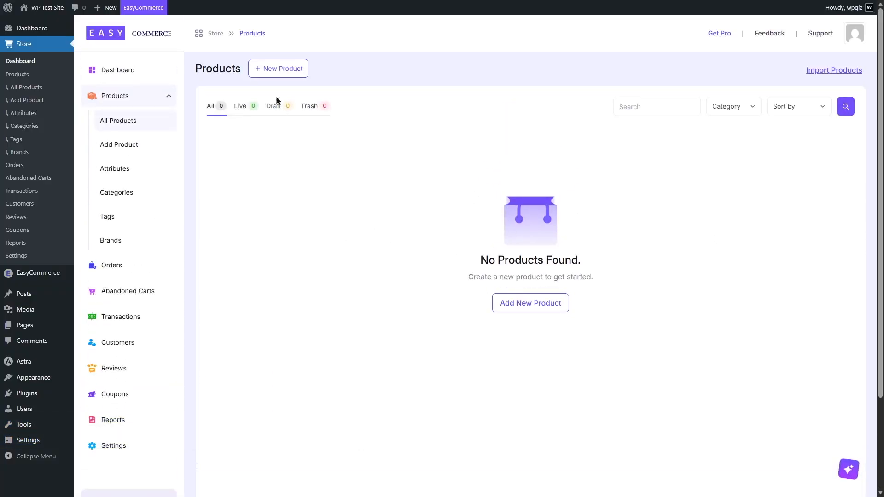
click(263, 73)
click(248, 107)
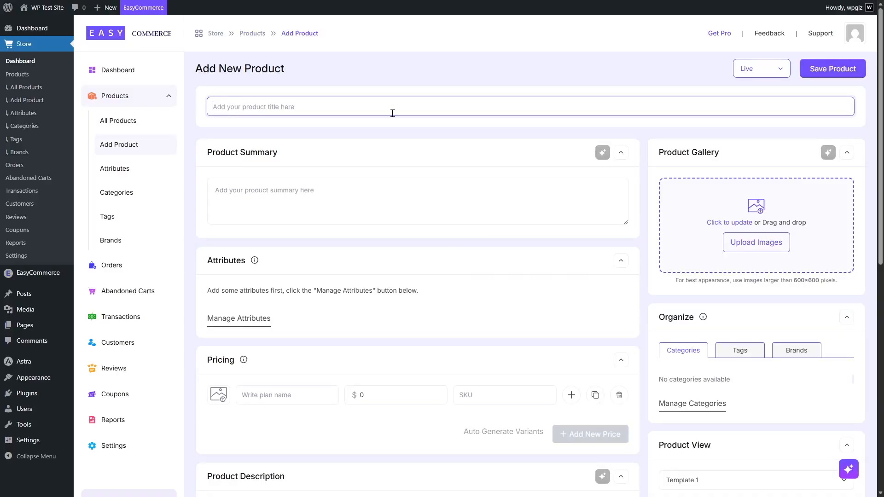
text(De)
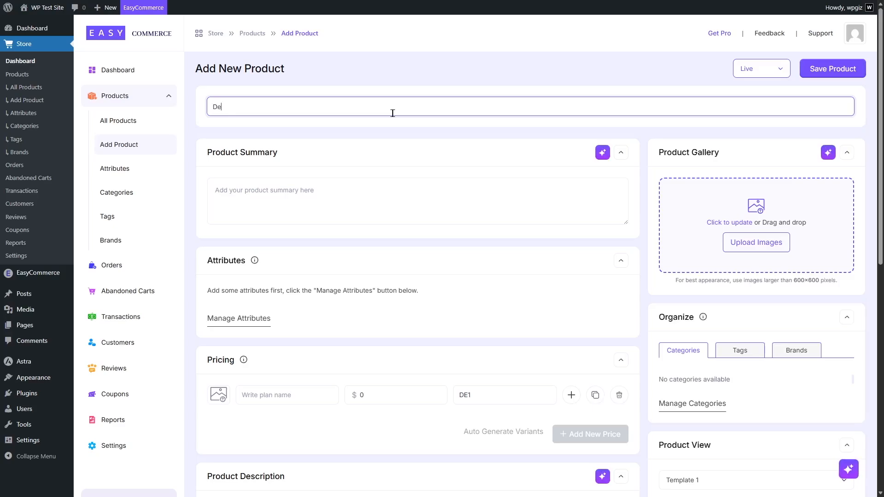
text(sk plant)
Generate the product summary with the AI Copy Writer, asking for a short, compelling product description with key features and benefits of a desk plant
click(603, 153)
click(377, 111)
drag(305, 115, 534, 117)
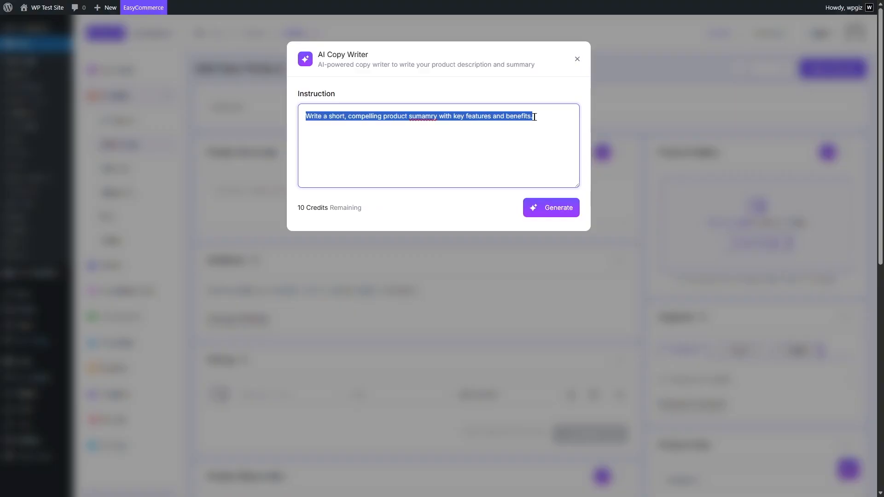
click(302, 203)
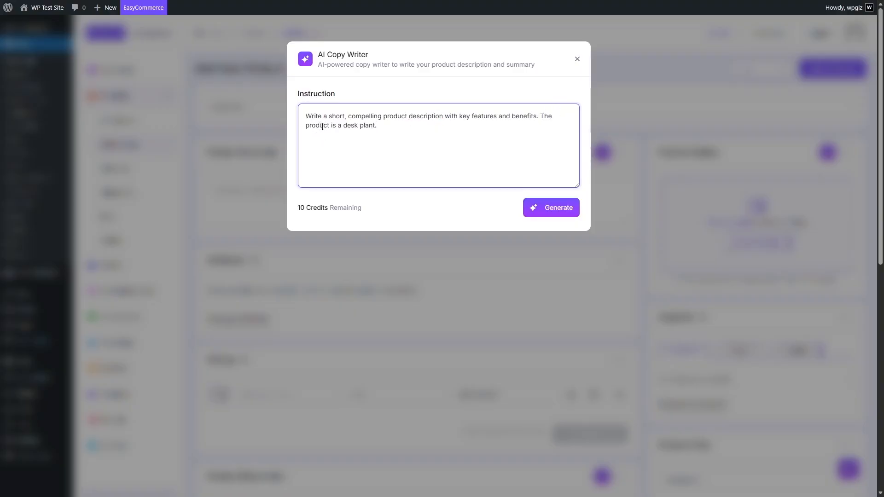
click(537, 217)
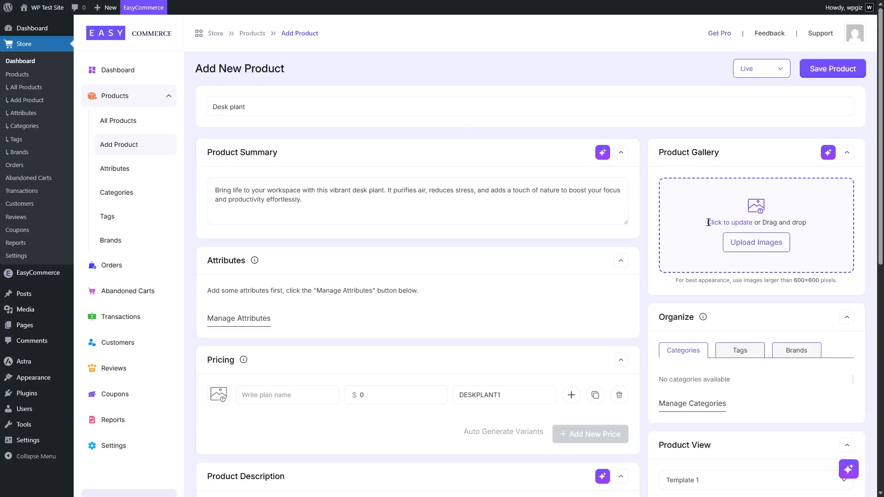
View the AI Image Generator's options for the product gallery and upload a desk plant photo as the thumbnail instead
click(828, 152)
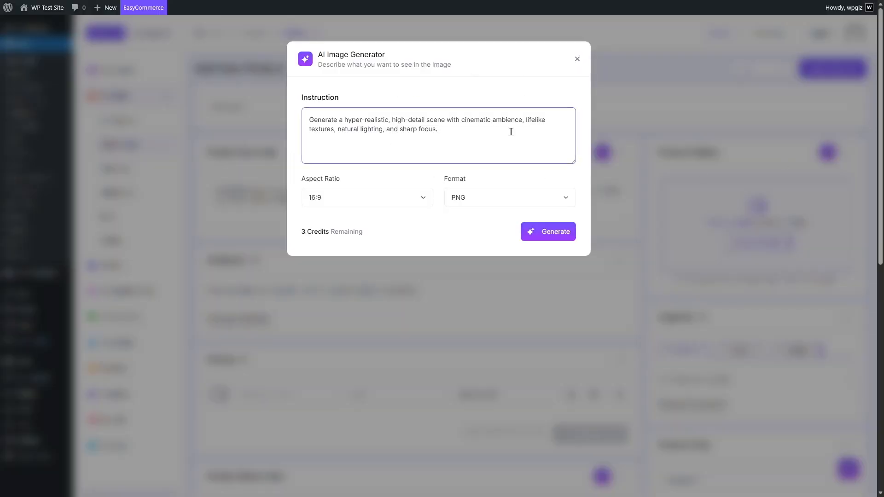
click(578, 62)
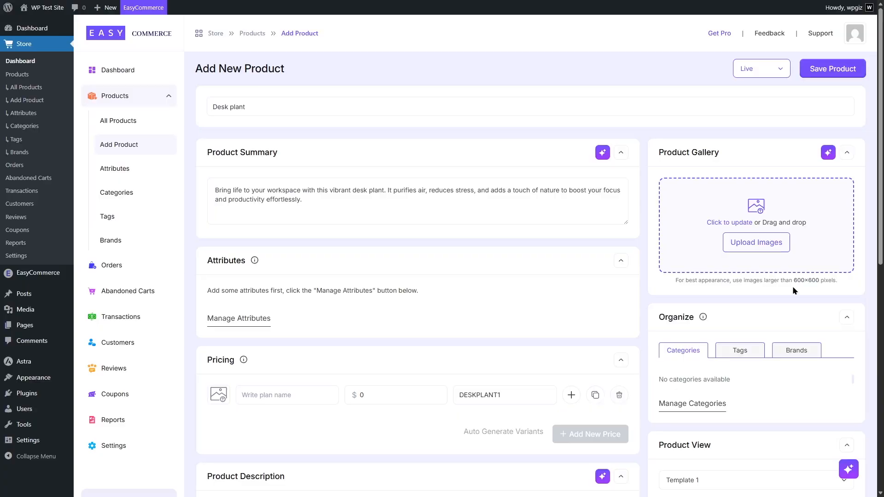
click(786, 247)
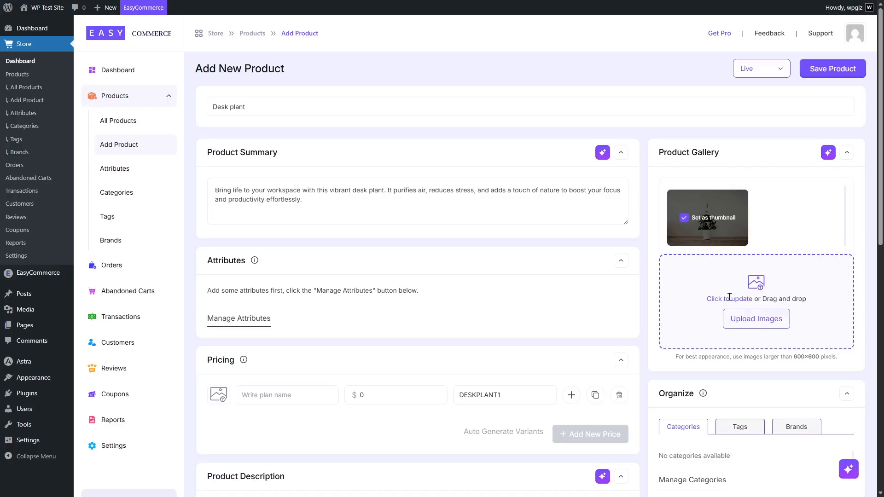
View the form for a new product attribute and its available types, and close it without creating an attribute
click(245, 322)
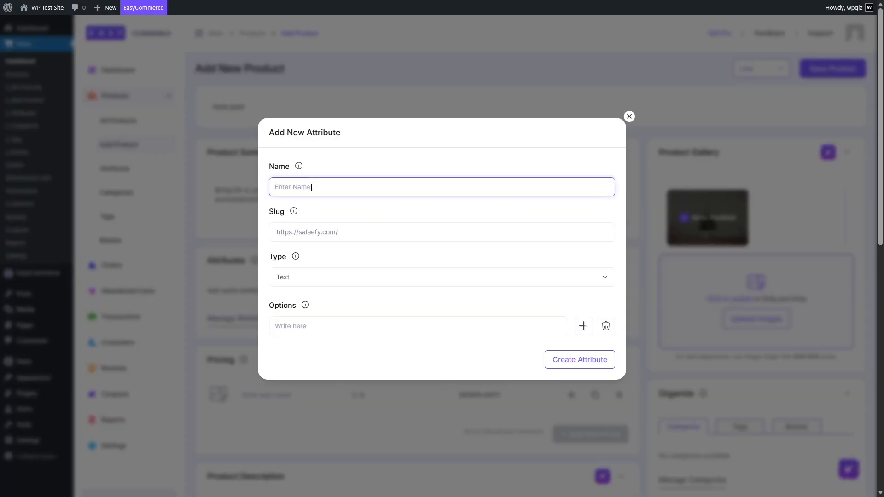
click(316, 278)
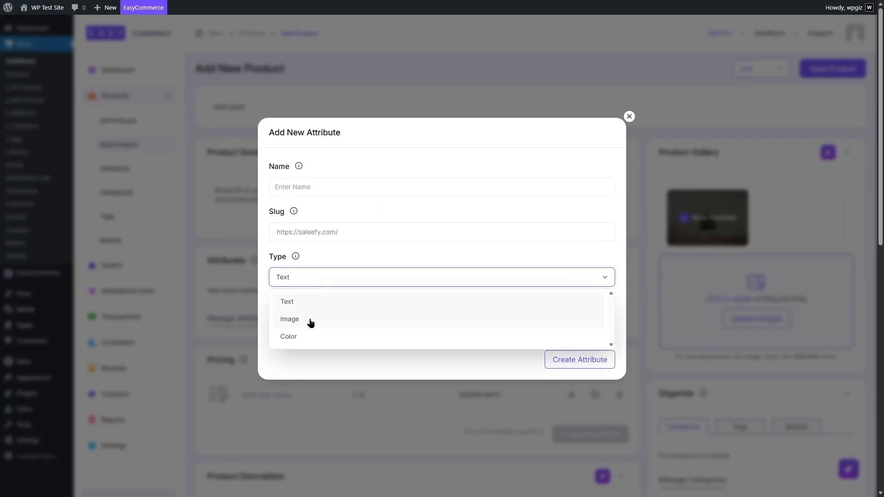
click(285, 367)
click(217, 262)
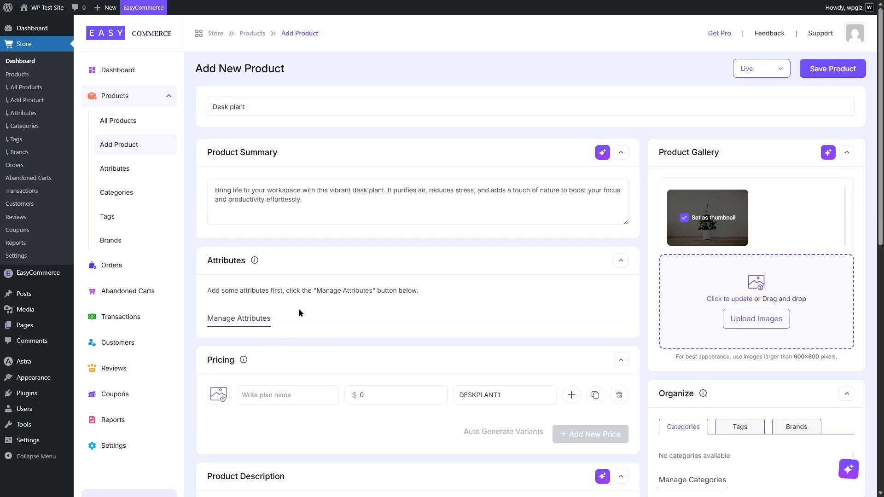
Set the desk plant's price to $22.00 and expand its detailed pricing options
scroll(441, 235, down, 3)
click(273, 255)
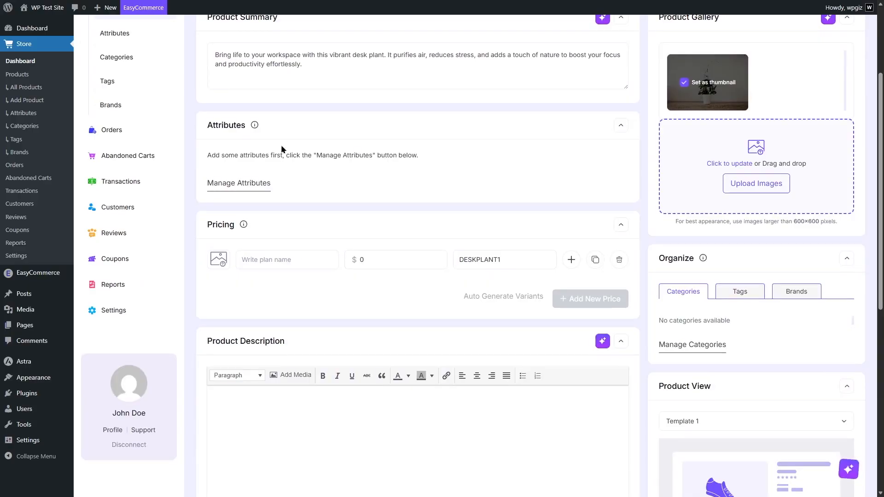
click(367, 263)
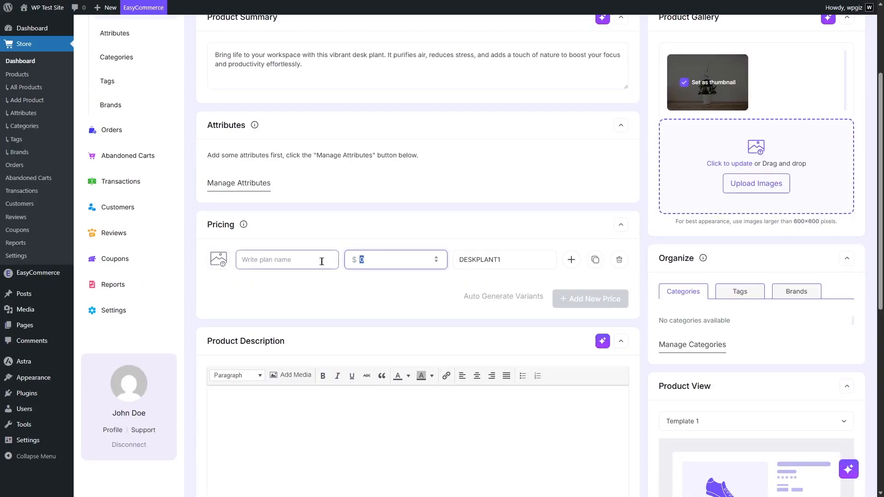
text(22.00)
scroll(350, 248, down, 1)
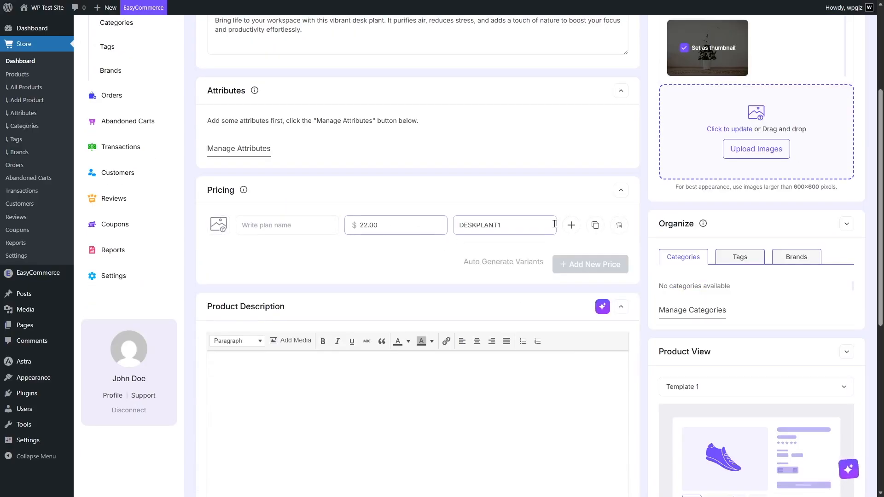
click(572, 226)
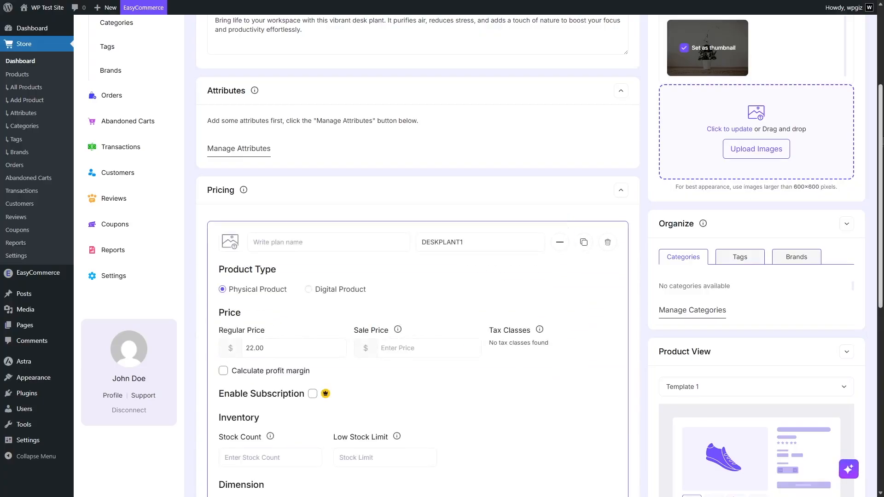
scroll(316, 169, down, 3)
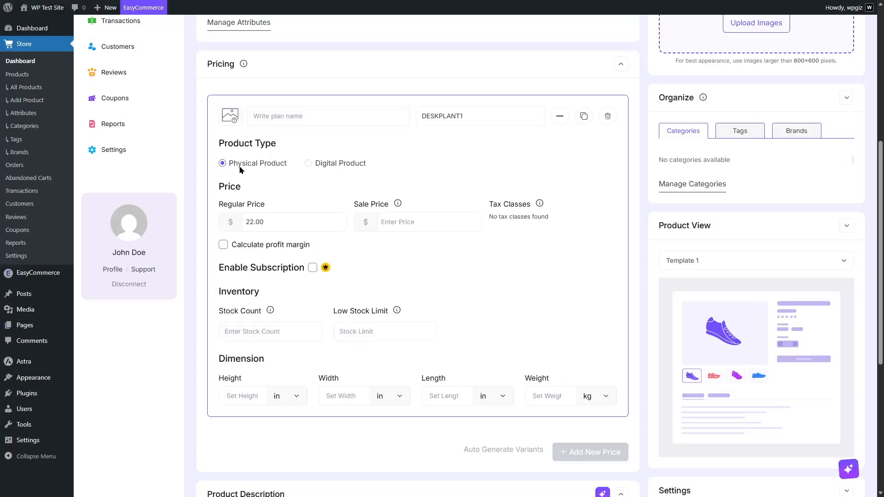
Compare the pricing options for digital and physical products, leaving Physical Product selected
click(348, 167)
click(269, 166)
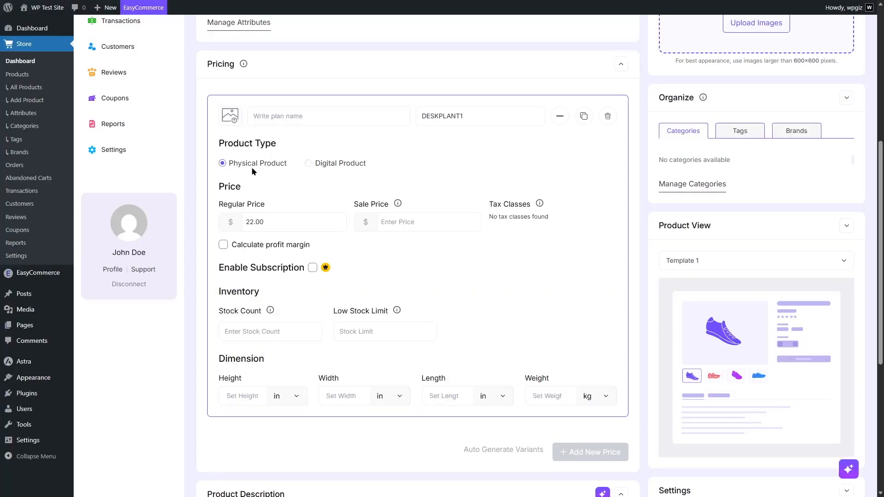
click(346, 166)
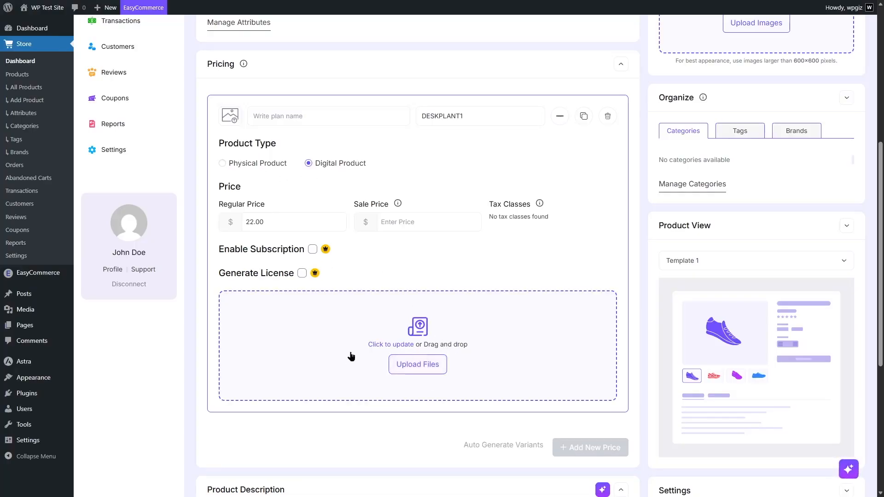
click(240, 162)
click(250, 225)
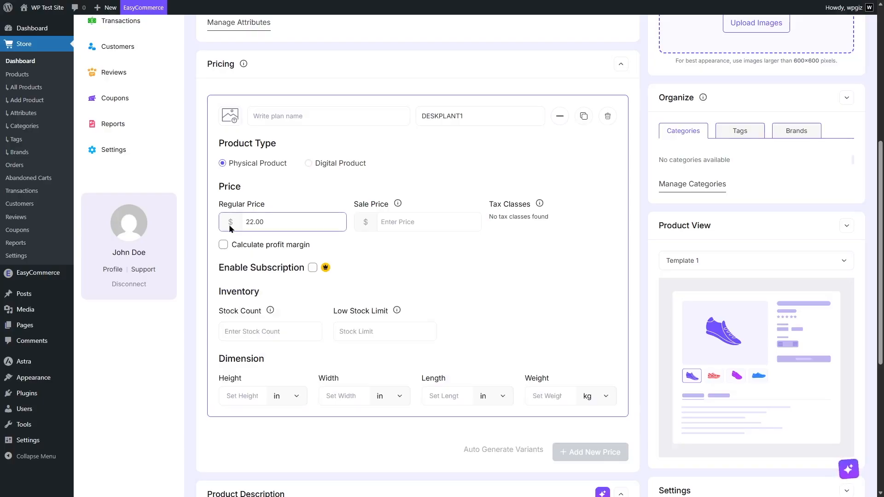
Examine the sale price and the profit margin fields for cost of goods, profit and margin, leaving the margin calculation off
click(446, 224)
click(223, 245)
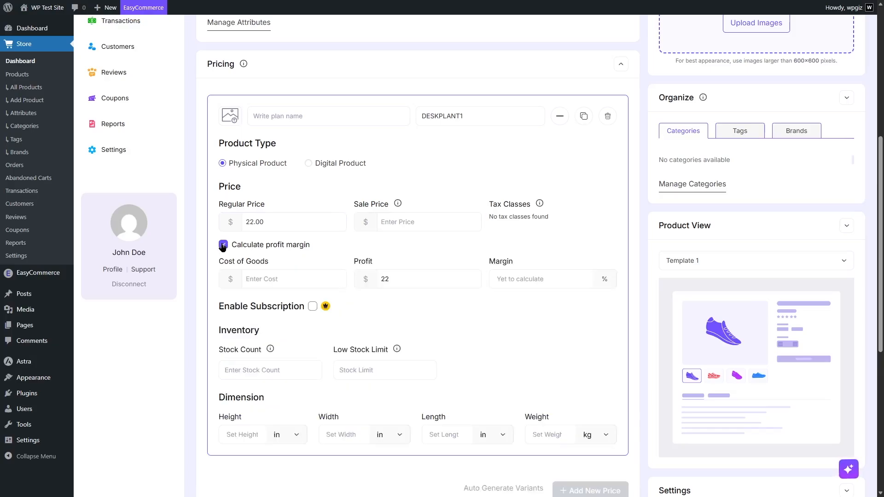
click(259, 279)
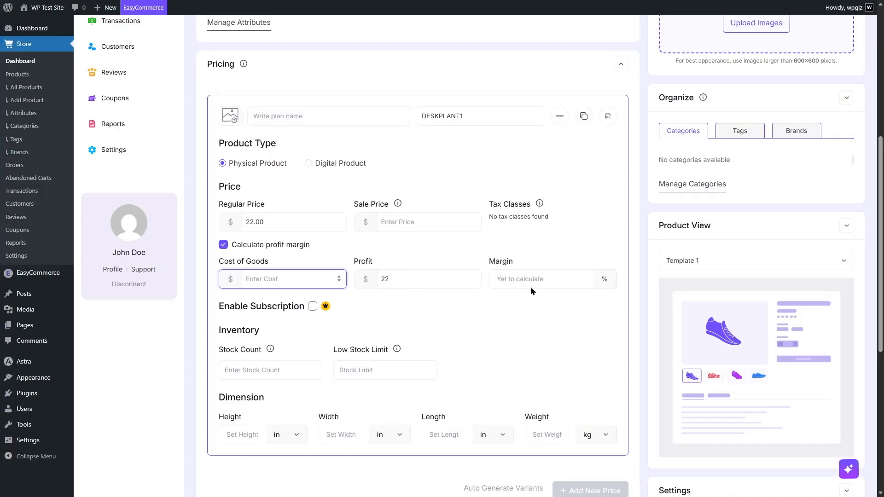
click(224, 244)
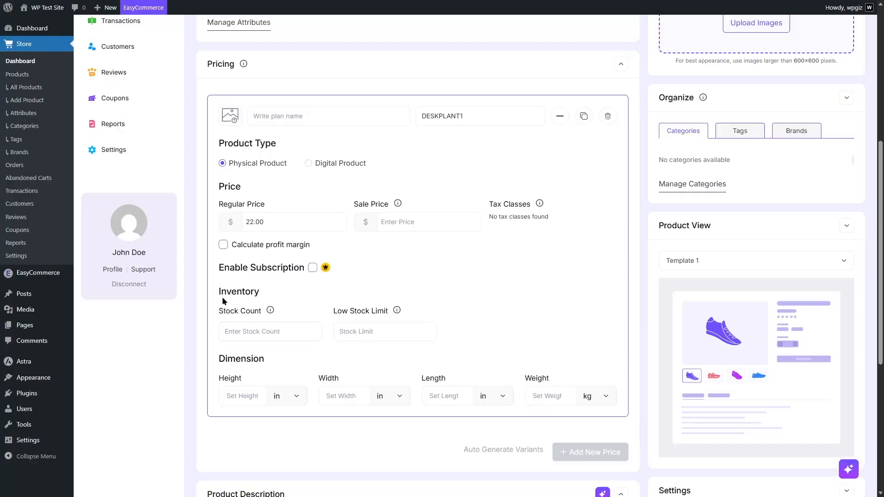
Set the stock count to 20 and the low stock limit to 5, and collapse the detailed pricing options
click(256, 329)
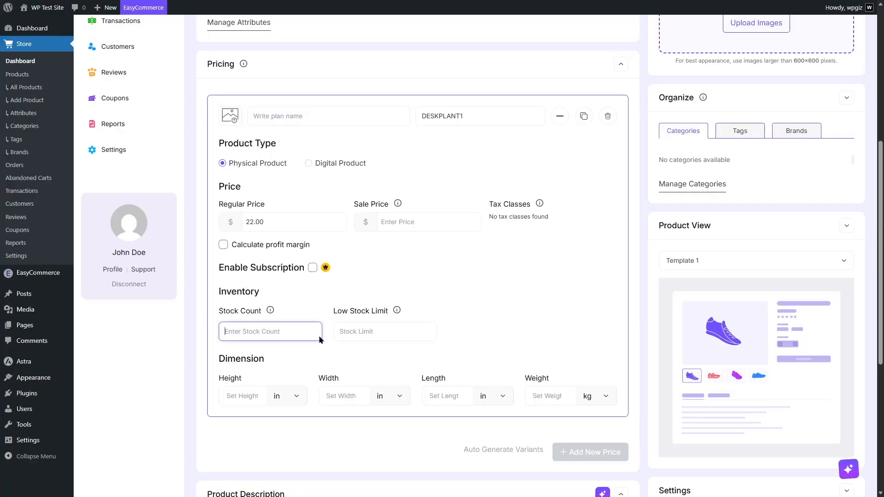
text(20)
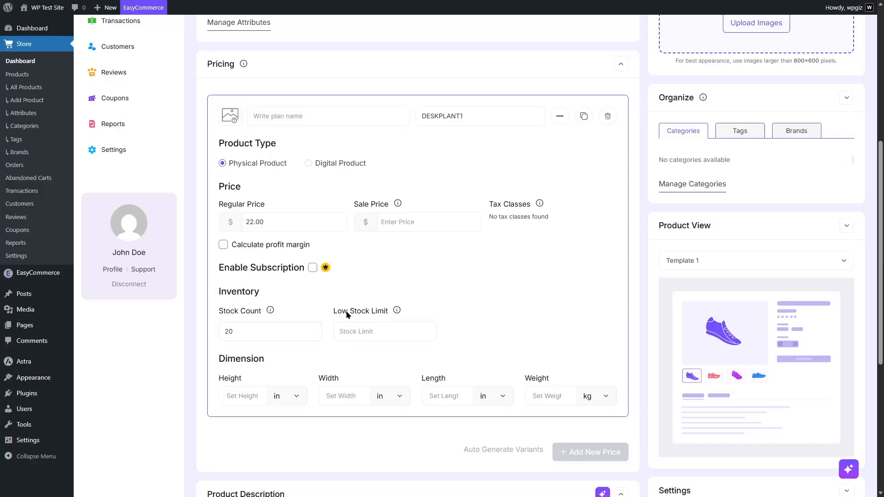
click(392, 337)
click(392, 338)
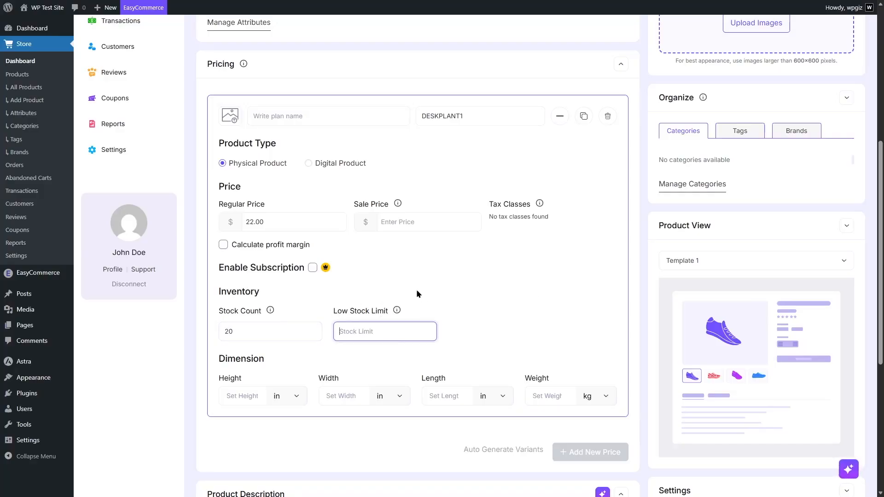
text(5)
click(522, 279)
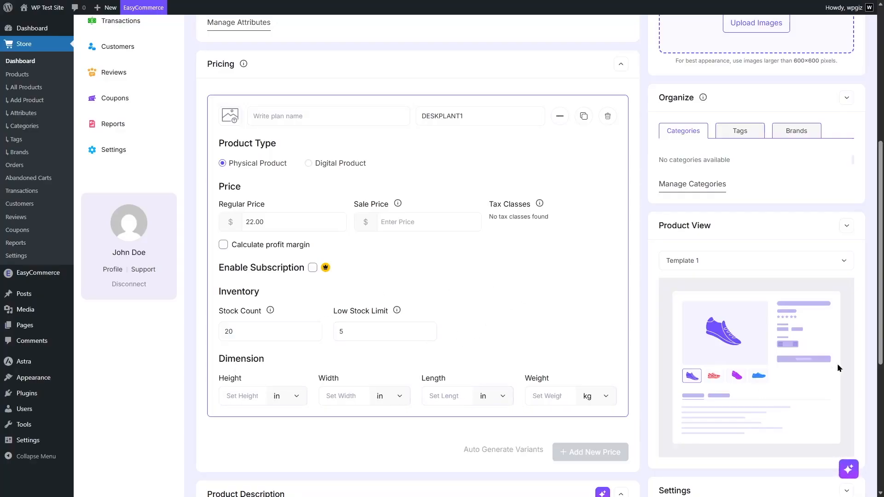
scroll(581, 214, up, 3)
click(558, 235)
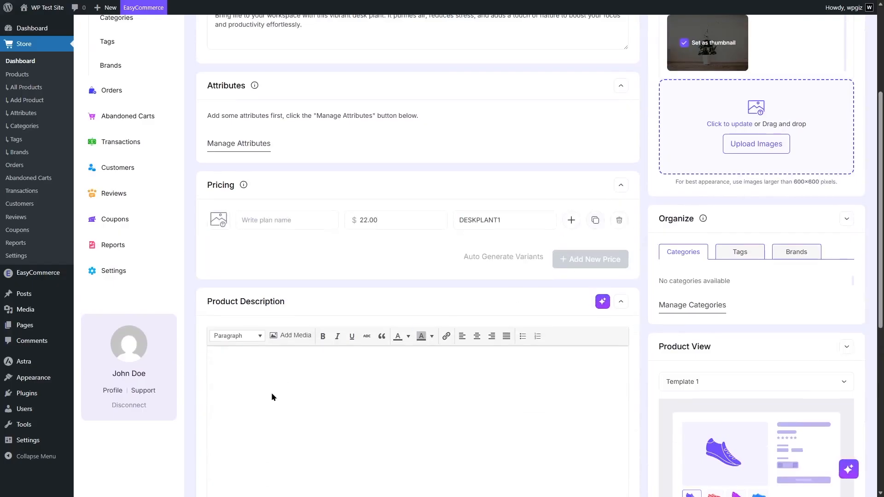
Generate a detailed, persuasive product description with the AI Copy Writer's default instruction and review the text
scroll(508, 313, down, 2)
click(565, 292)
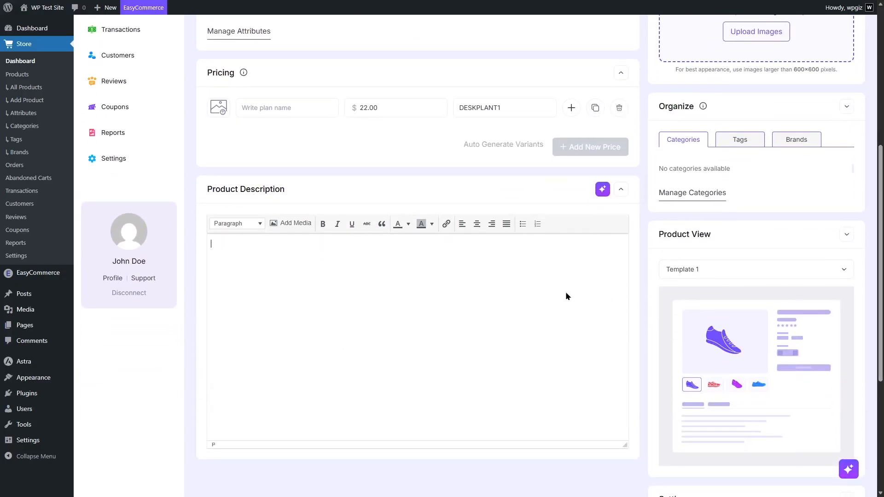
click(603, 190)
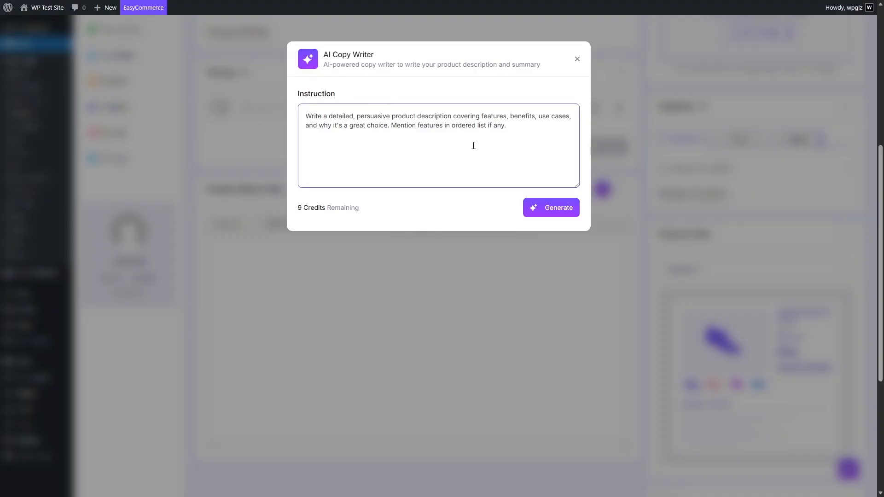
click(554, 208)
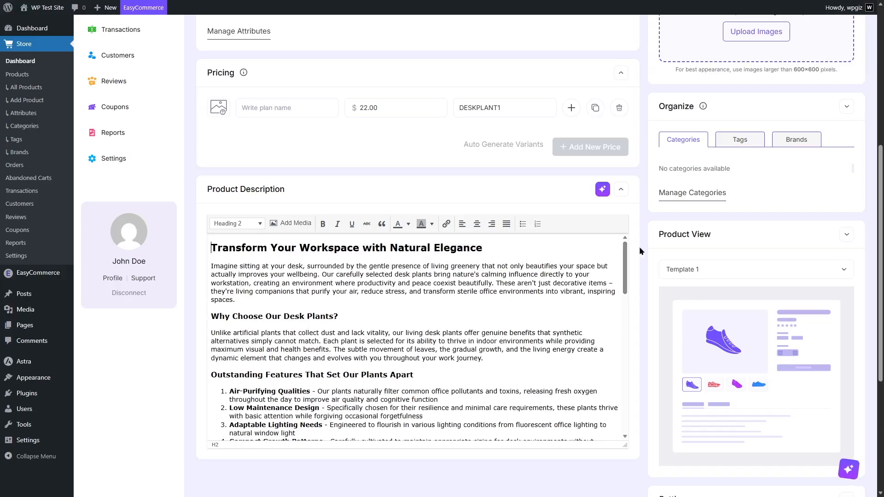
drag(625, 262, 623, 408)
scroll(336, 407, up, 15)
mouse_move(627, 270)
mouse_down()
mouse_move(628, 360)
mouse_move(627, 265)
mouse_up()
Check the available product view templates and keep Template 1 for the product page
click(727, 269)
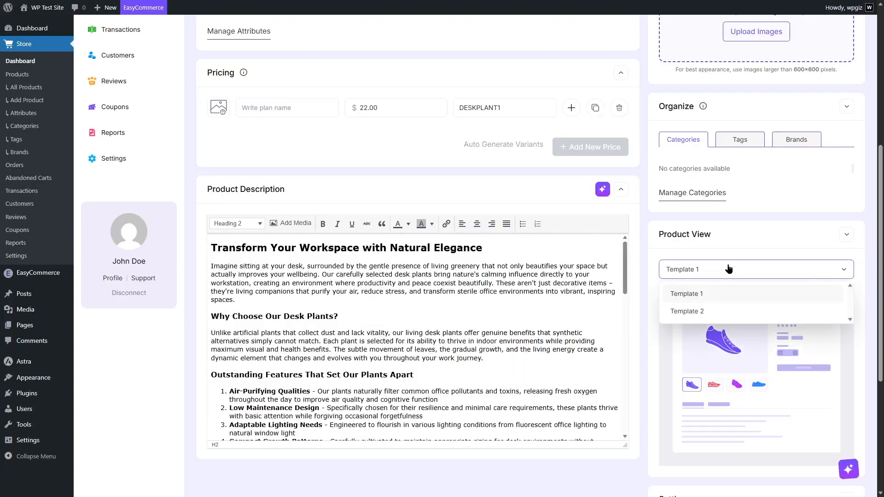
click(661, 240)
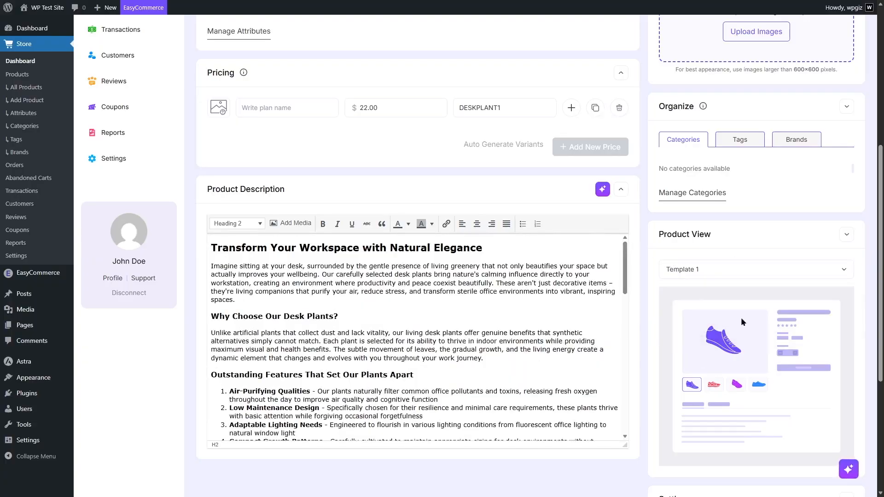
click(701, 268)
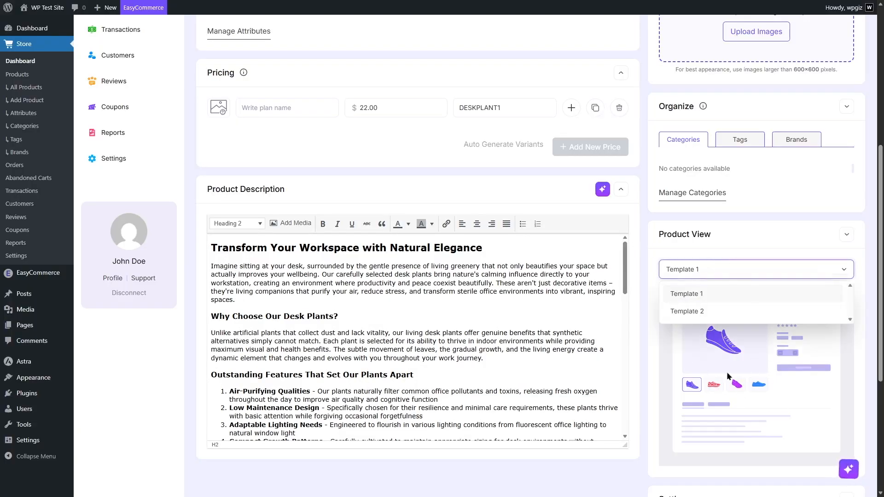
scroll(697, 312, down, 1)
click(849, 239)
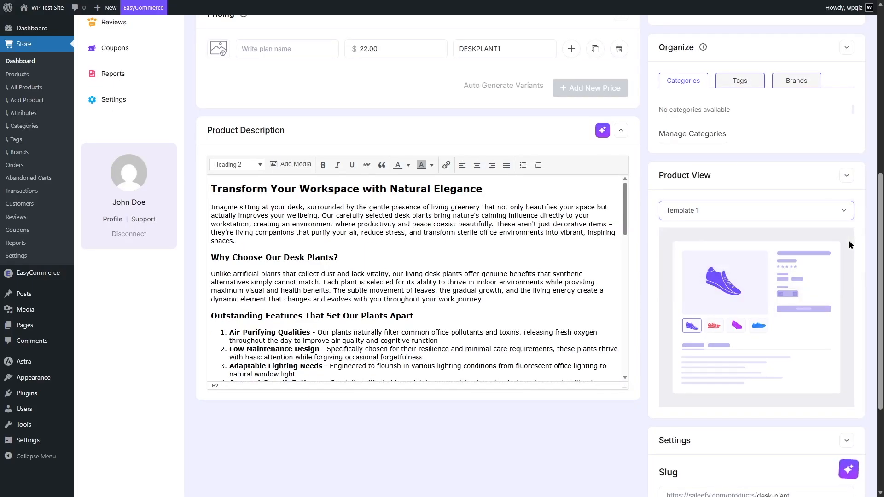
click(749, 216)
click(700, 236)
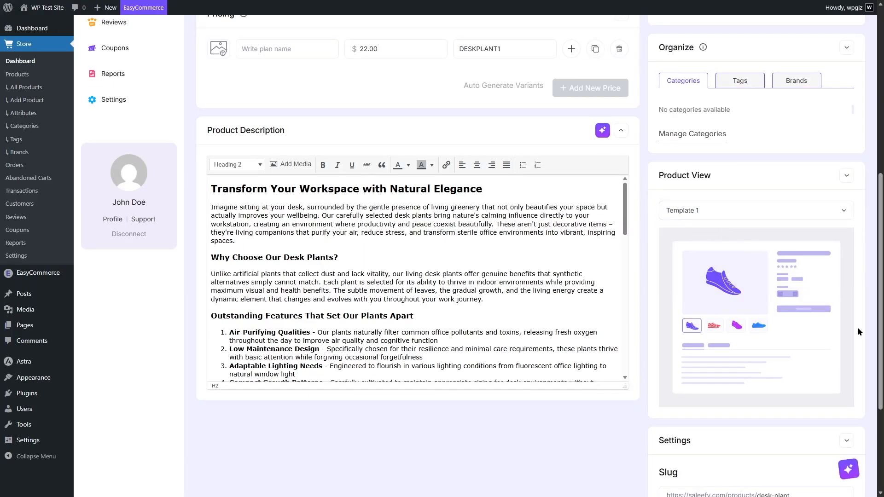
Review the product's slug, visibility and review settings and save the product
scroll(740, 255, down, 3)
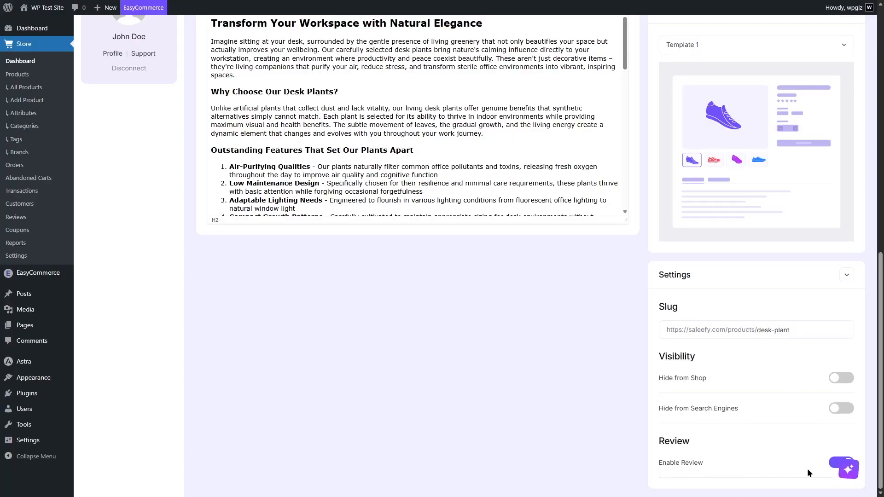
scroll(809, 468, up, 10)
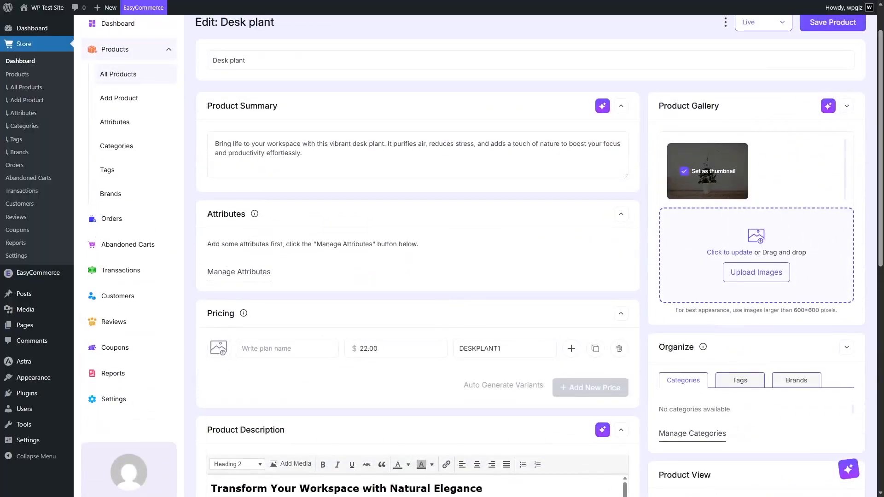
Look at the EasyCommerce AI assistant chat, close it and save the Desk plant product
click(848, 469)
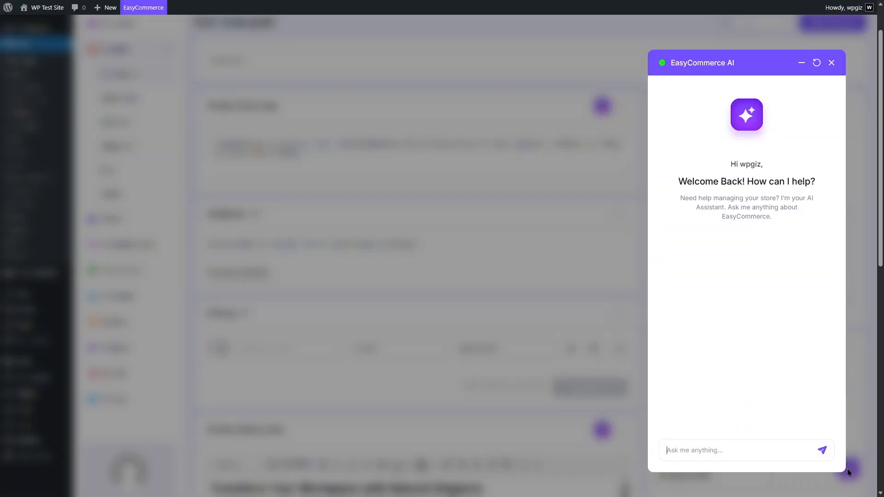
click(836, 63)
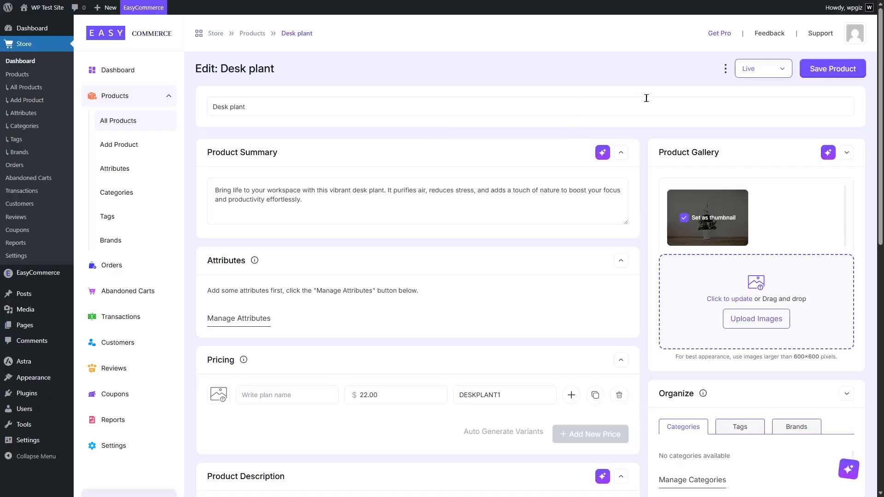
click(856, 71)
Visit the live site, go to its Shop page and open the Desk plant product page
click(433, 187)
click(277, 169)
mouse_move(46, 8)
click(33, 24)
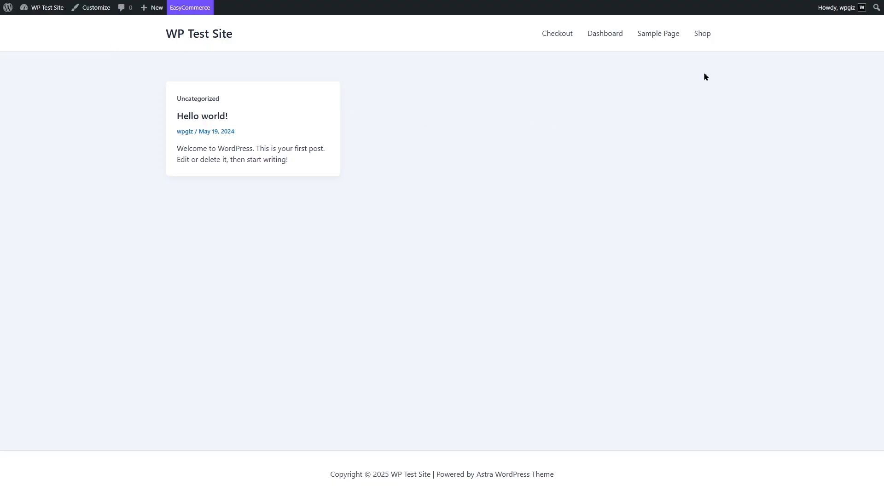
click(707, 36)
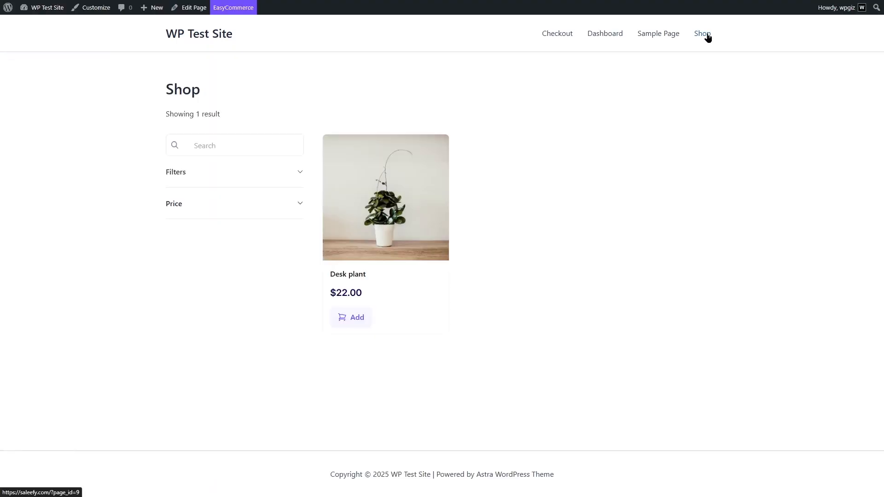
click(395, 207)
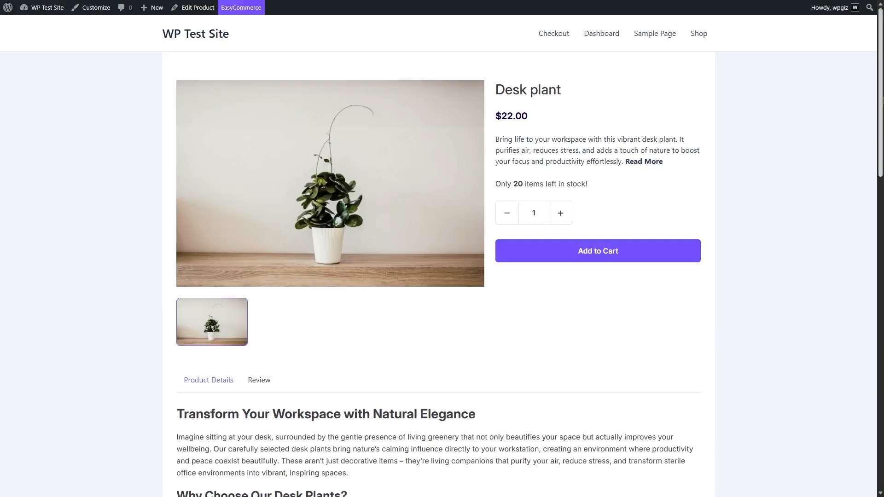
Review the Desk plant page's image, price, stock and full description, with the order quantity raised to 3
scroll(492, 285, down, 6)
scroll(491, 285, up, 2)
scroll(367, 120, up, 4)
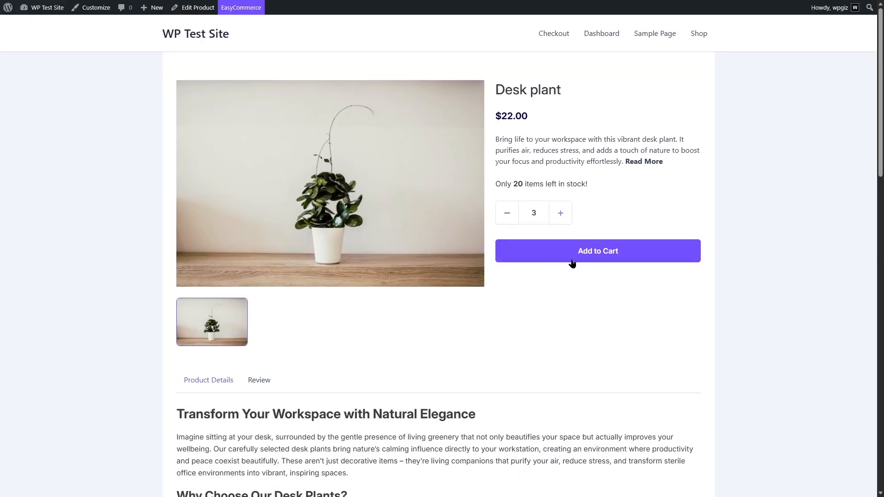
drag(883, 138, 679, 303)
scroll(873, 224, down, 8)
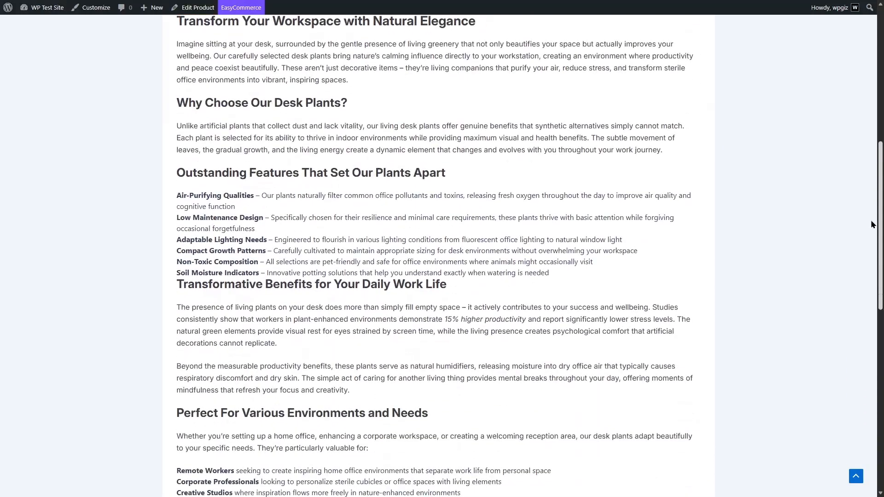
scroll(873, 224, up, 8)
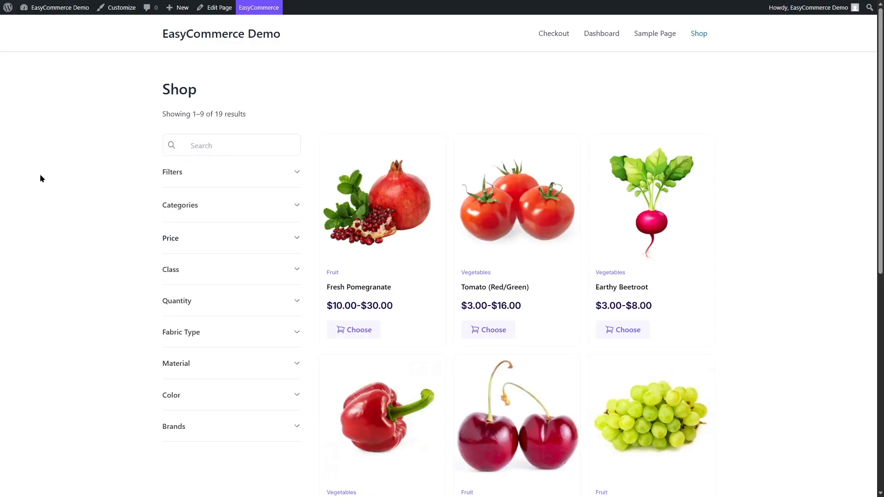
Browse the EasyCommerce Demo shop, open Fresh Pomegranate, choose 1 KG and Bright red, and add it to the cart
scroll(882, 321, down, 7)
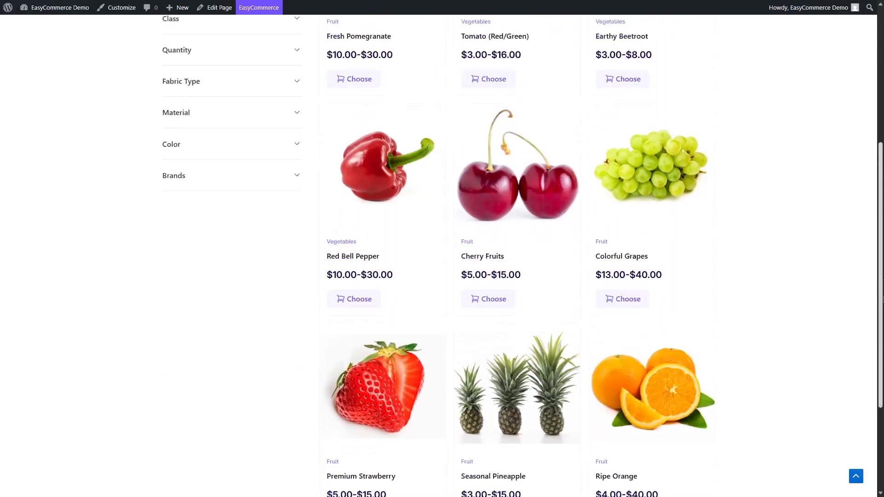
scroll(881, 321, up, 7)
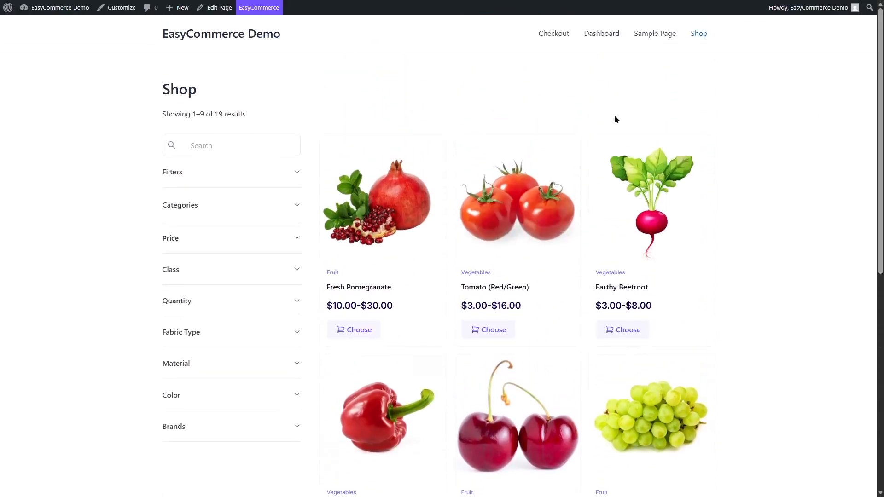
click(367, 220)
drag(550, 196, 493, 211)
click(567, 216)
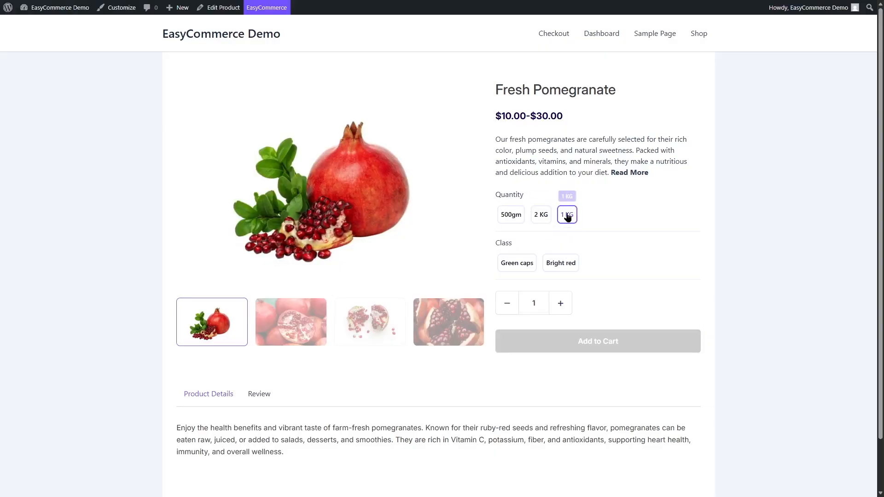
click(558, 266)
click(584, 351)
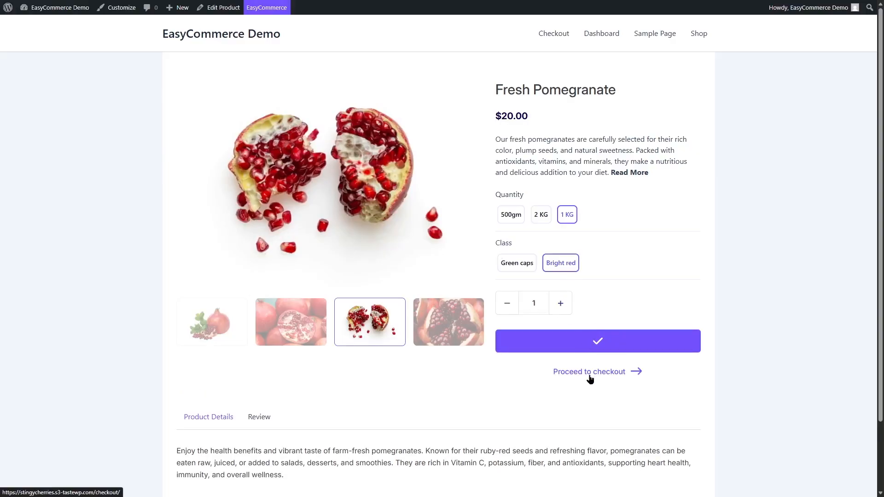
Proceed to checkout and review the billing address, cart, order summary and payment sections
click(590, 373)
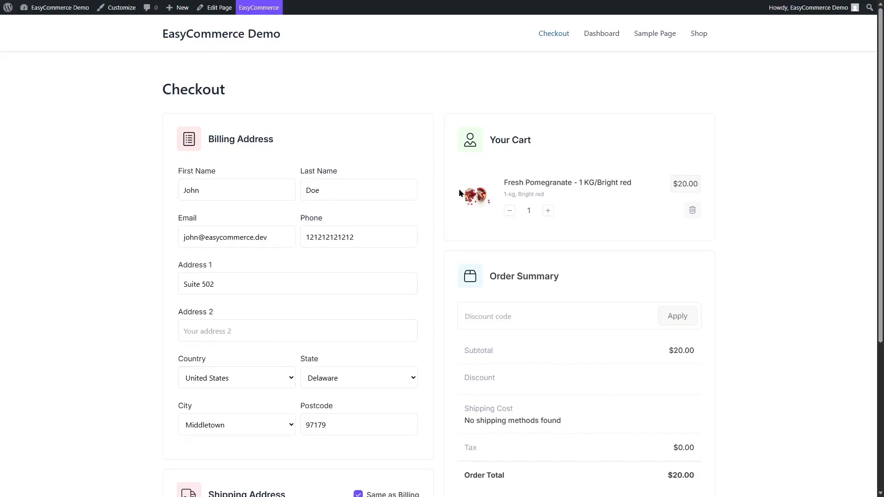
scroll(663, 187, down, 3)
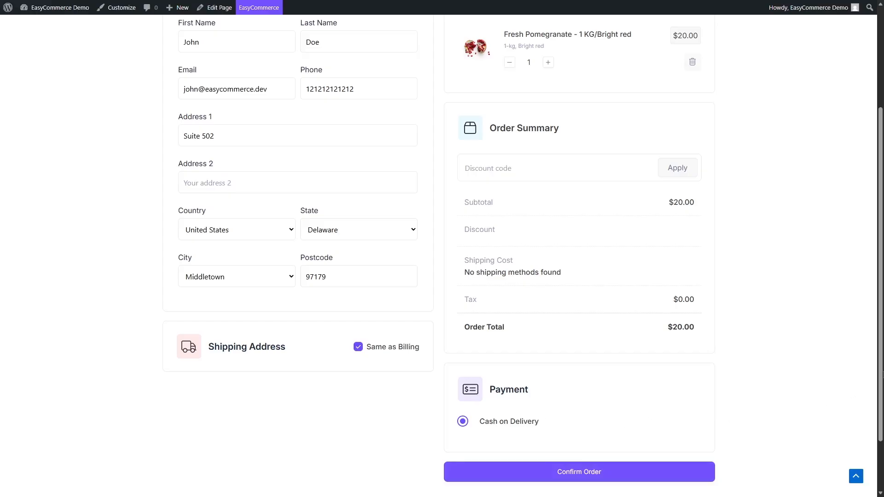
scroll(875, 383, up, 4)
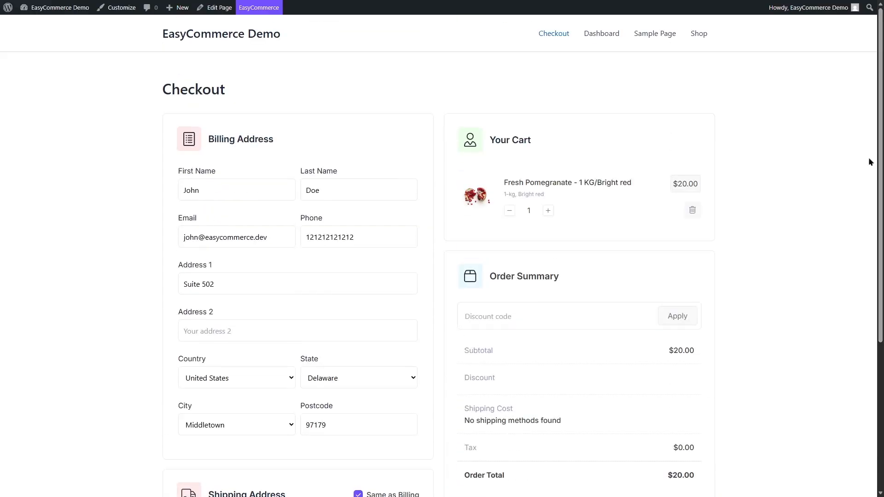
Leave the checkout, return to the demo site's WordPress dashboard and open the store's list of all products
click(239, 41)
mouse_move(60, 7)
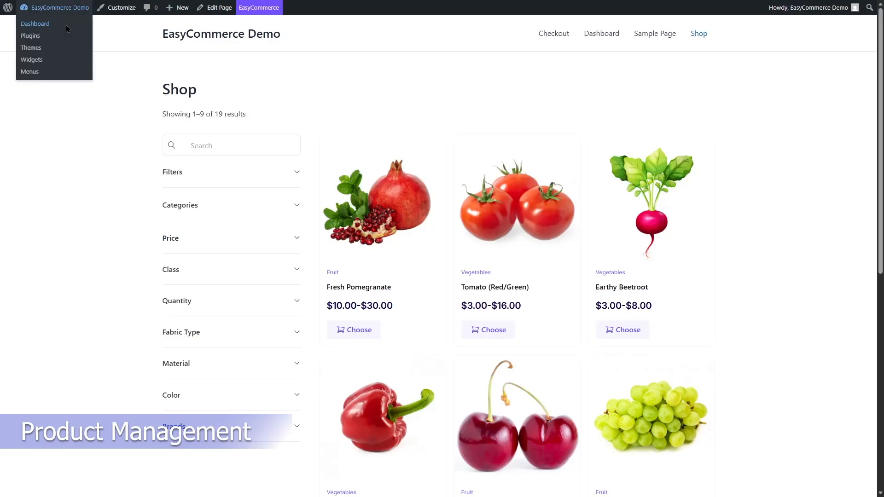
click(66, 27)
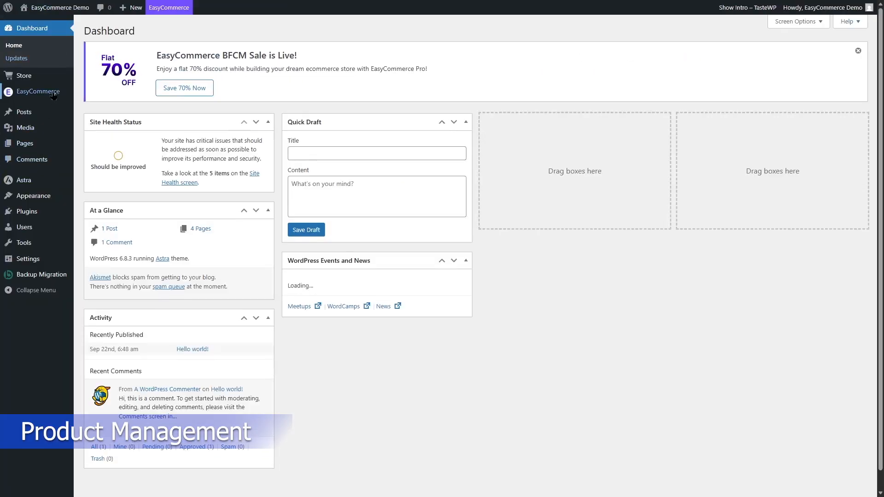
mouse_move(50, 81)
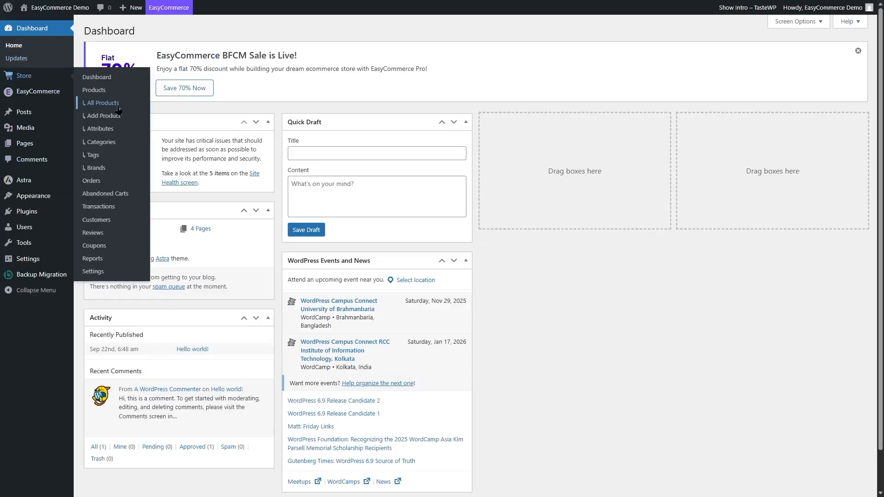
click(115, 105)
Check the status choices available for Fresh Pomegranate in the product list without changing its status
mouse_move(881, 105)
mouse_down()
mouse_move(880, 268)
mouse_move(881, 105)
mouse_up()
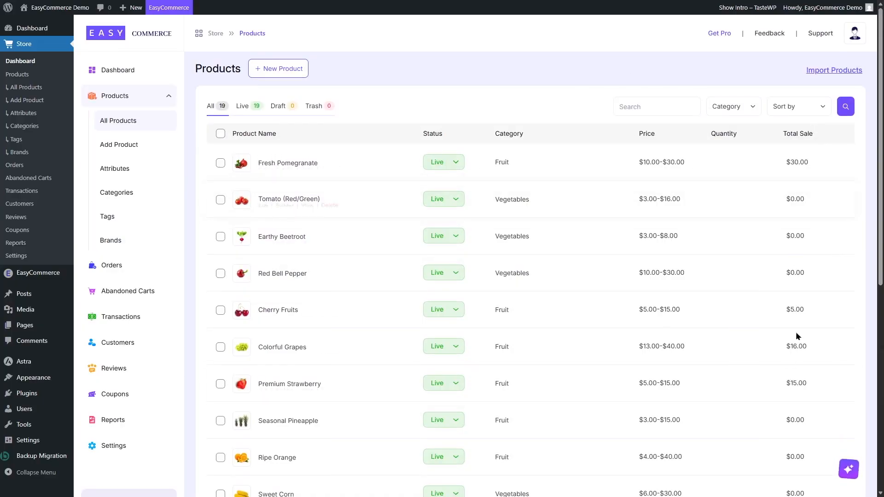
click(444, 168)
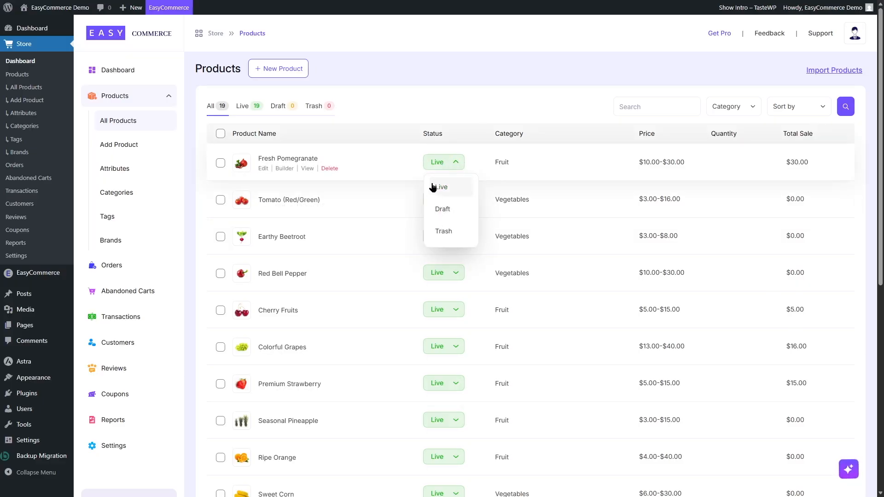
click(396, 162)
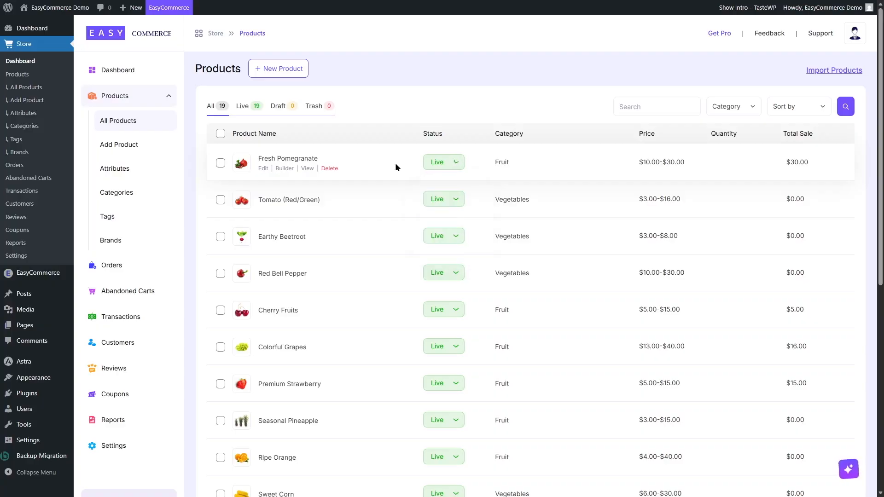
Open Fresh Pomegranate for editing and review its variant names, prices and detailed pricing options
click(263, 169)
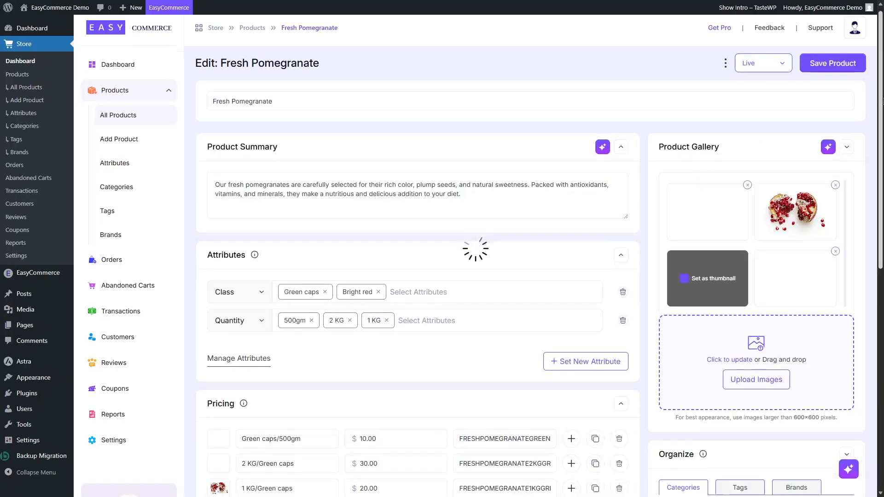
scroll(435, 242, down, 5)
click(247, 223)
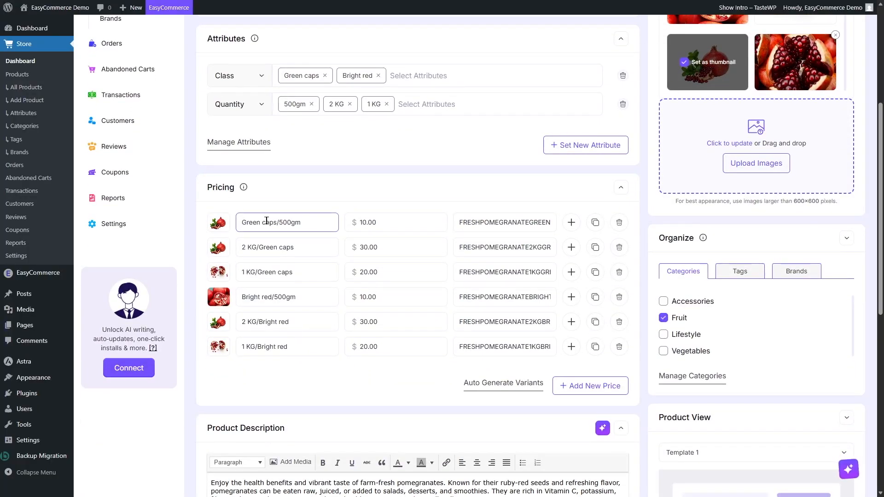
click(371, 219)
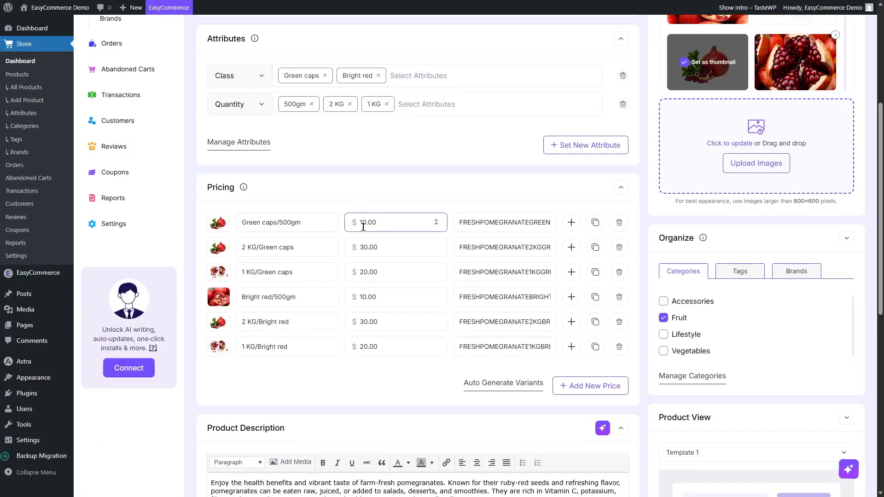
click(269, 250)
scroll(350, 367, down, 2)
click(571, 240)
scroll(571, 249, down, 3)
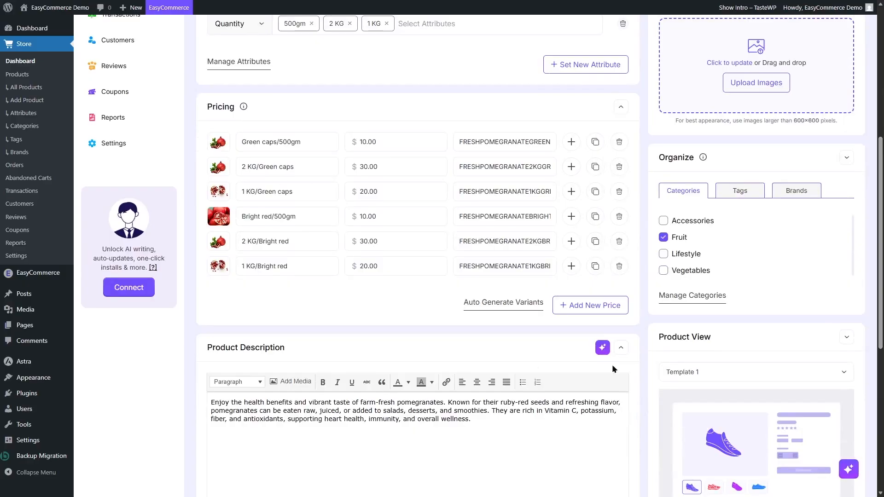
scroll(535, 365, up, 5)
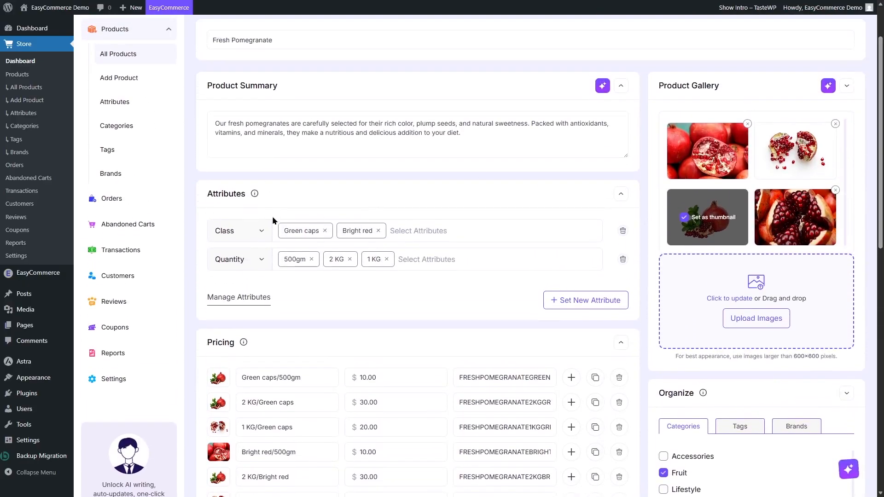
Check the available choices for the Class and Quantity attributes and compare them with the pricing variants
click(262, 232)
click(259, 232)
click(236, 267)
click(238, 263)
click(253, 259)
click(252, 260)
scroll(557, 350, down, 3)
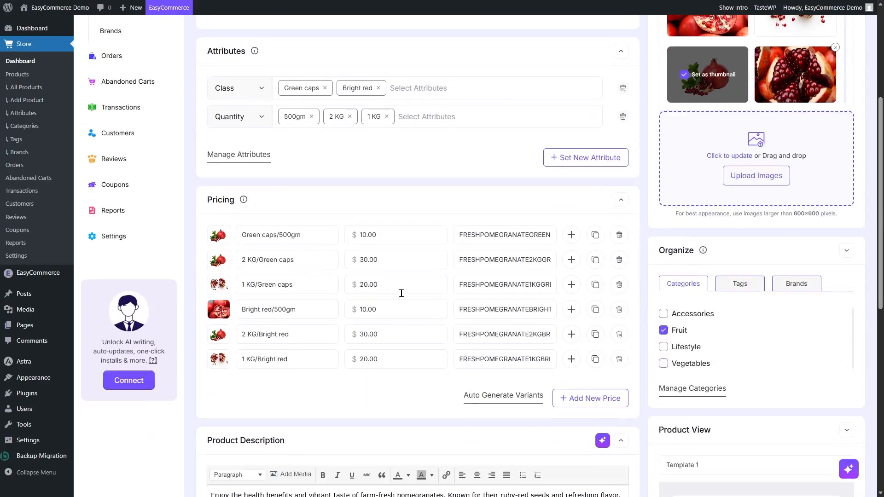
scroll(401, 293, up, 5)
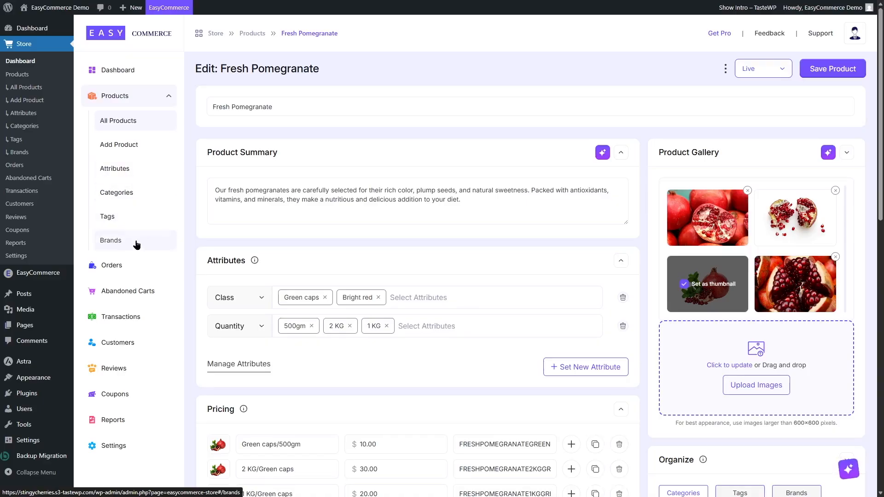
Review the store's orders list and the abandoned carts with their reminder option
click(118, 273)
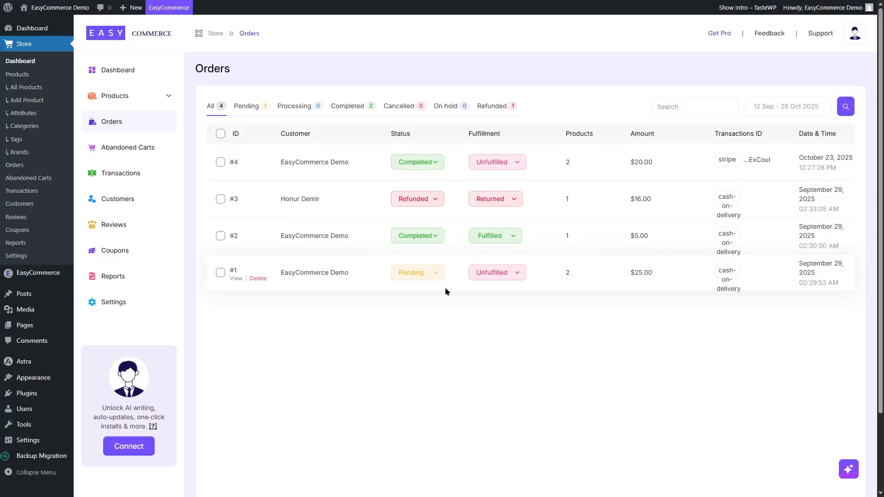
click(128, 152)
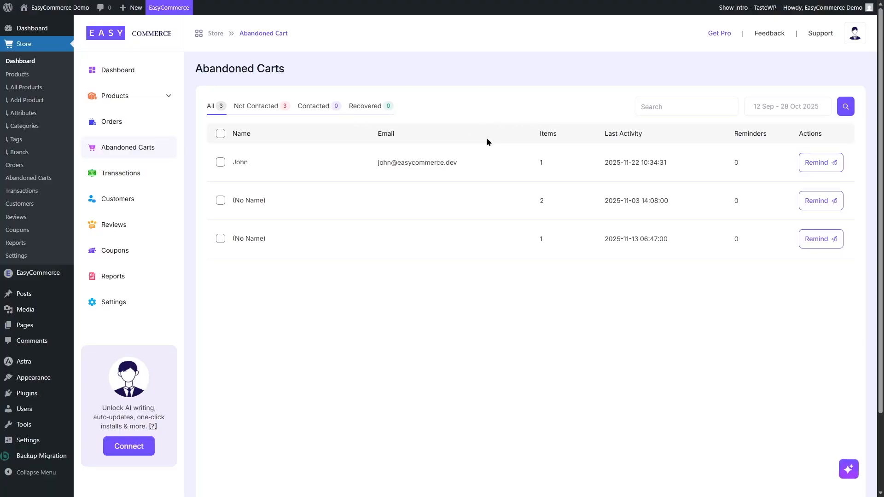
click(830, 162)
click(827, 167)
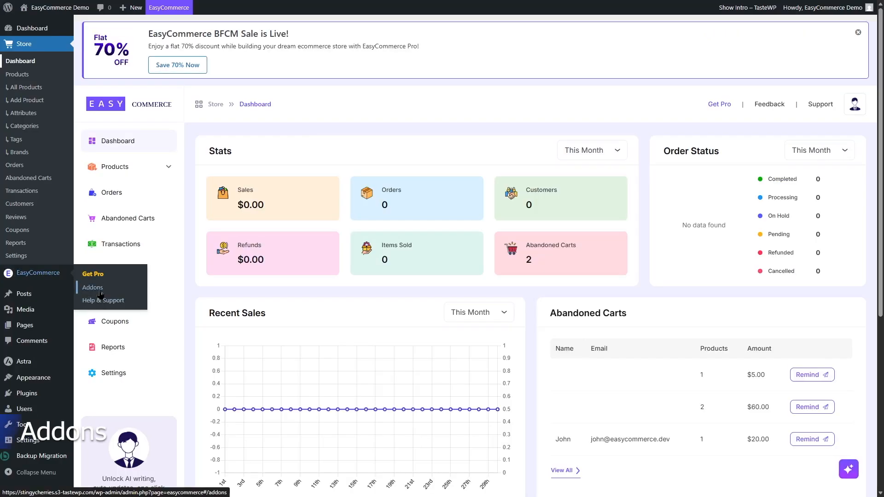
Open the EasyCommerce addons page and look through all available addons and integrations
click(93, 287)
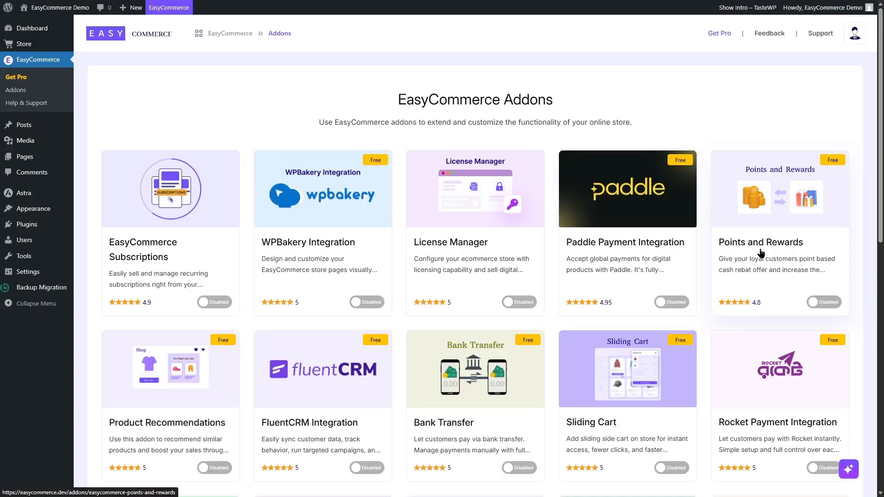
scroll(823, 233, down, 3)
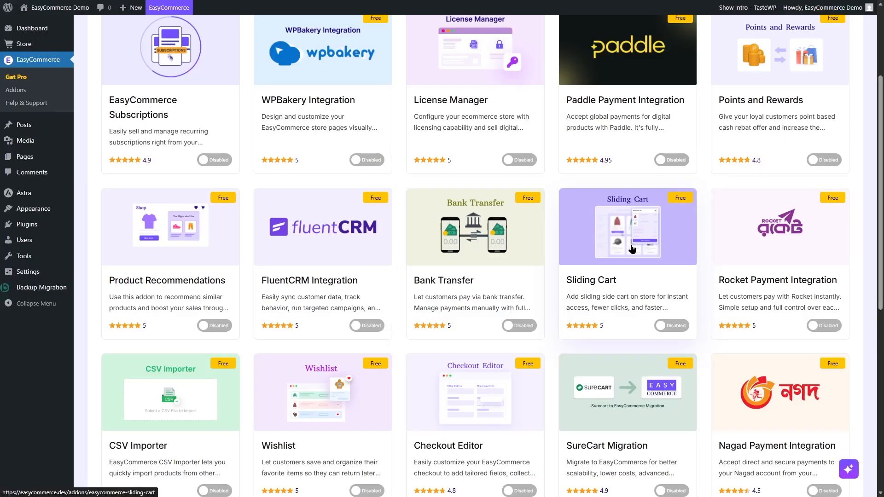
scroll(703, 244, down, 3)
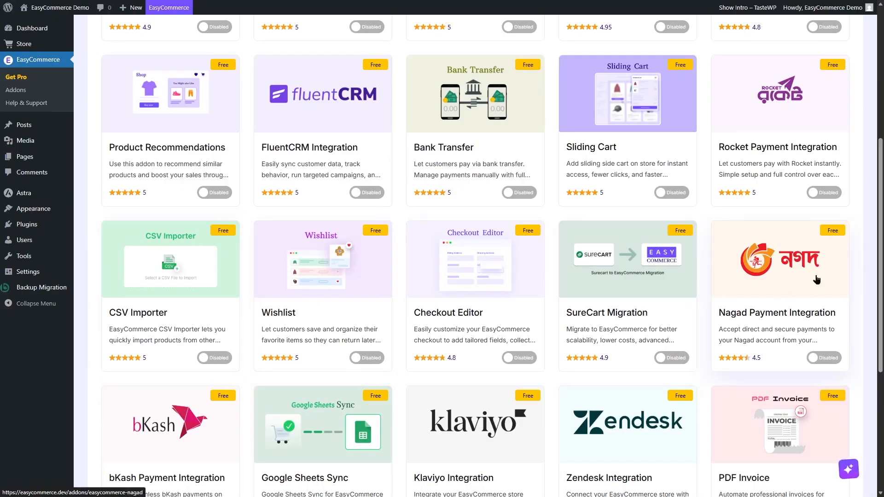
scroll(874, 310, down, 3)
scroll(870, 338, down, 2)
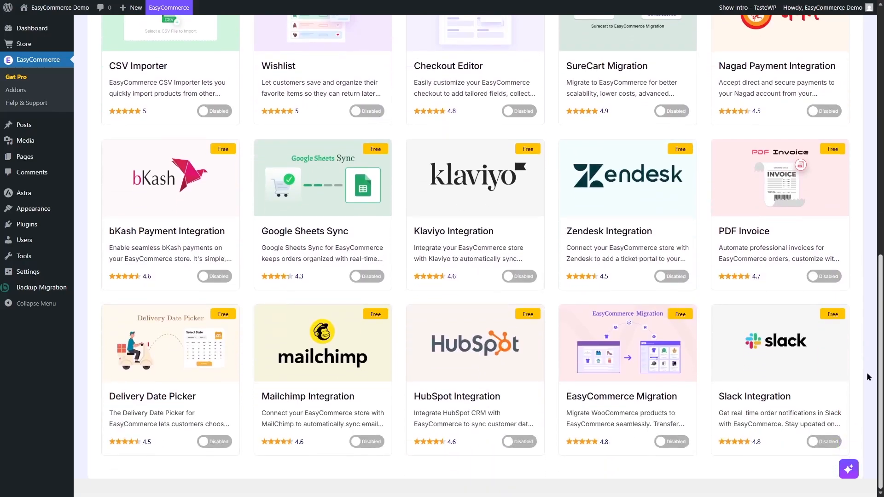
Open the EasyCommerce Pro upgrade page and review the Pro feature cards, including licensed products, subscriptions, memberships, LMS and bookings
drag(880, 373, 883, 91)
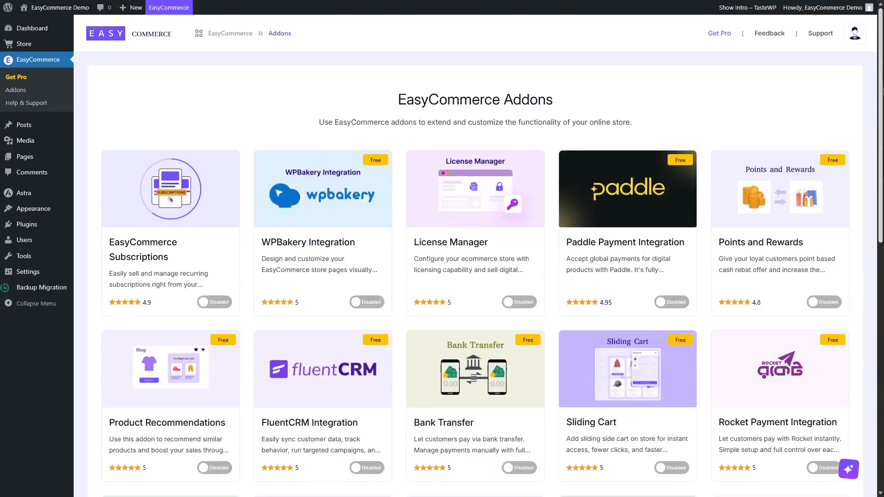
click(720, 35)
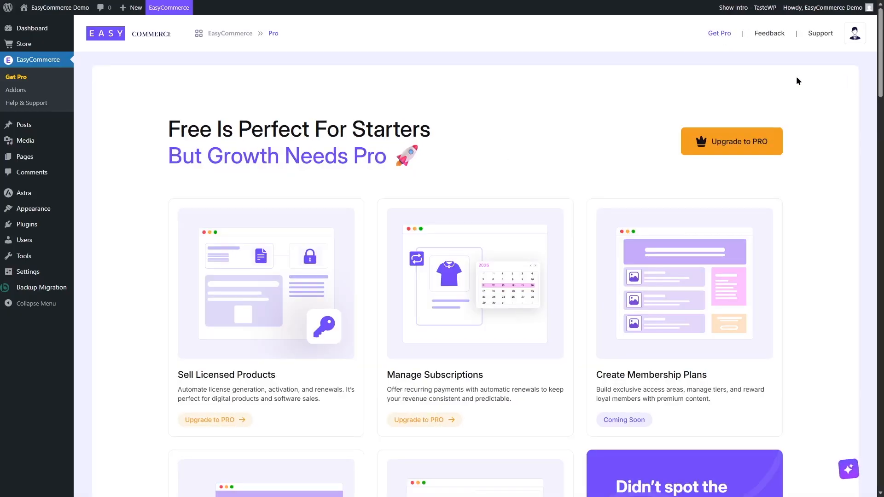
scroll(500, 171, down, 2)
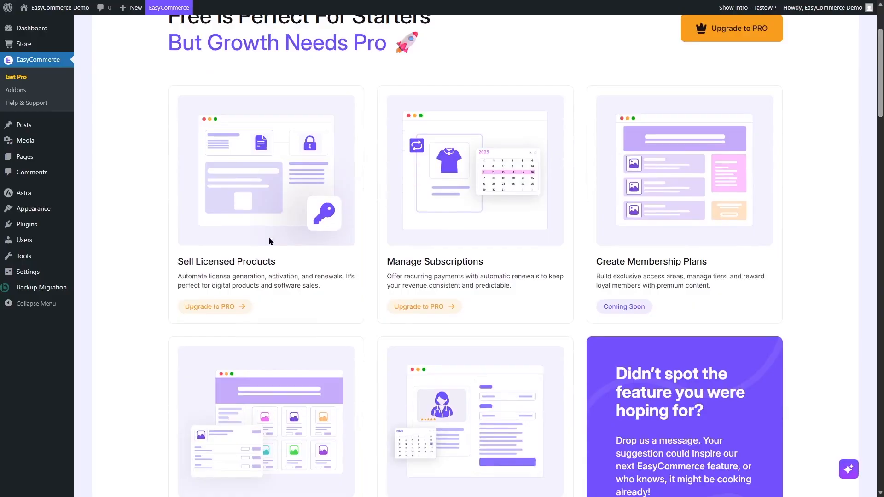
scroll(440, 302, up, 2)
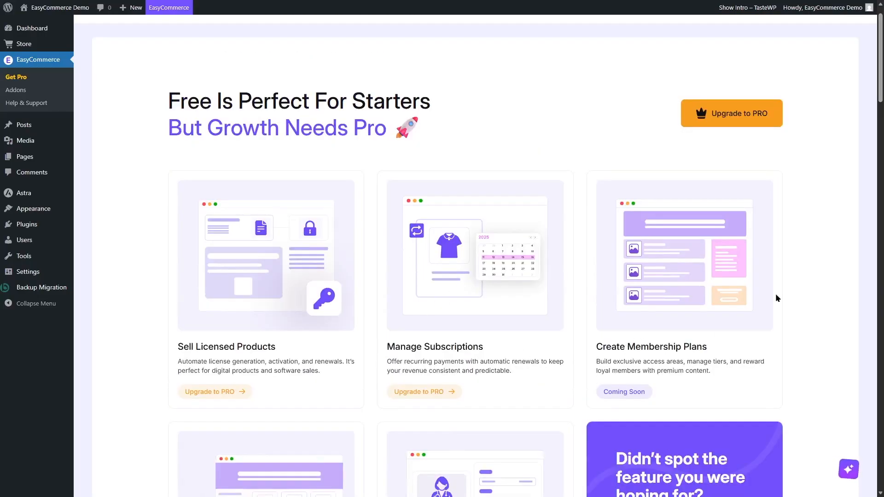
scroll(880, 82, down, 4)
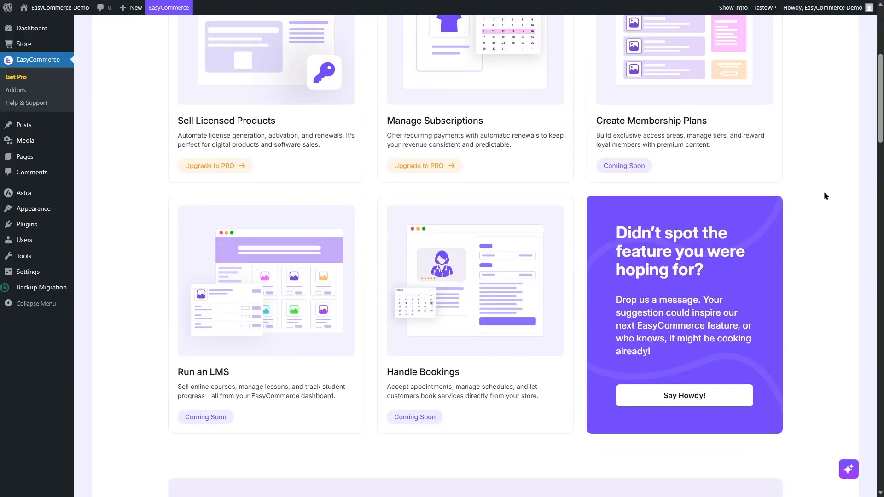
scroll(819, 206, down, 4)
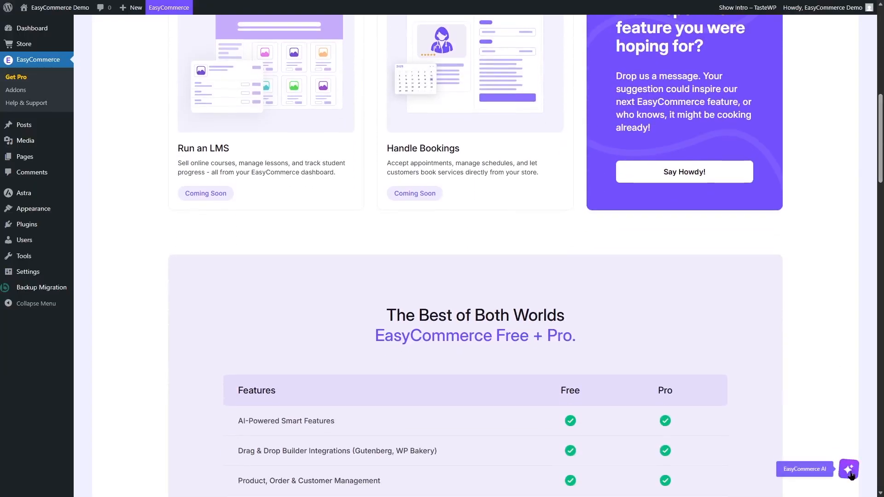
Open the EasyCommerce AI assistant chat for a brief look and close it again
click(849, 471)
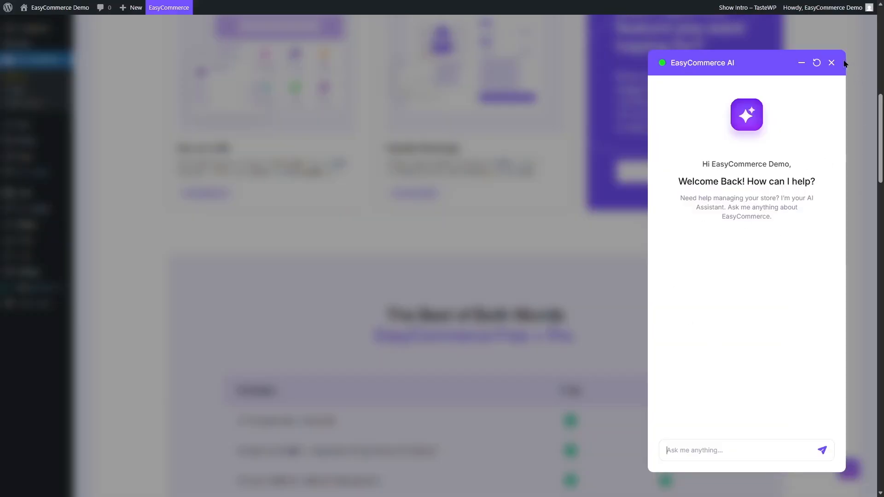
click(832, 63)
Compare the Free and Pro plans feature by feature in the comparison table, through to its upgrade option
scroll(832, 60, down, 5)
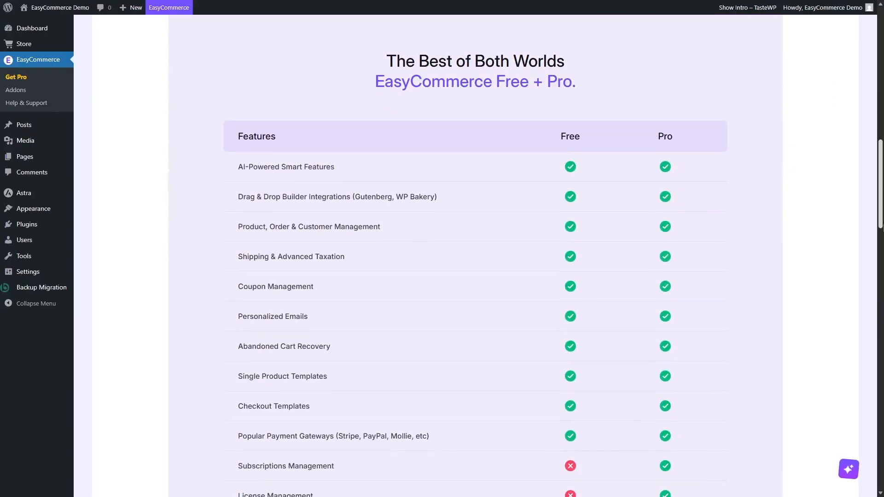
drag(883, 226, 883, 230)
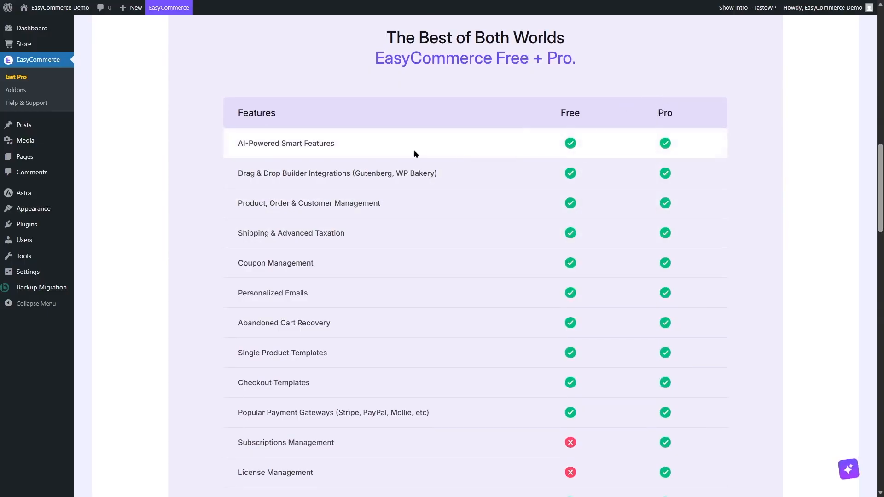
drag(883, 196, 883, 230)
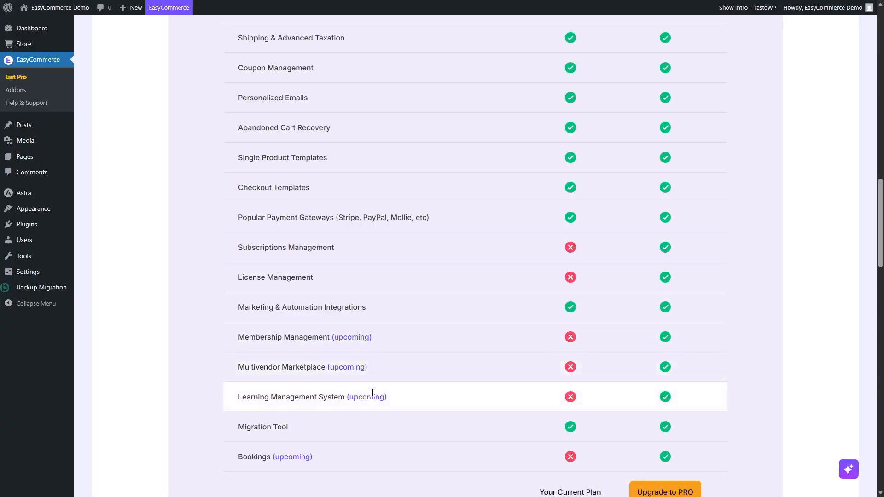
scroll(878, 267, down, 5)
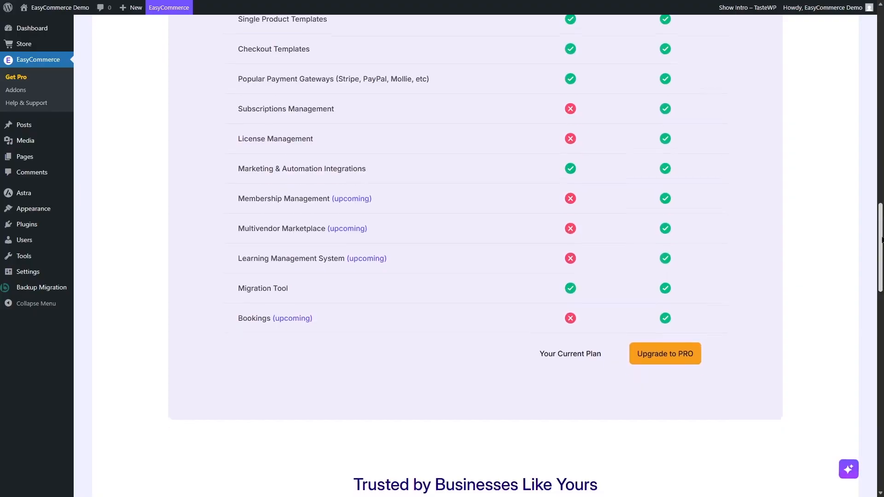
scroll(878, 268, down, 2)
scroll(662, 415, up, 6)
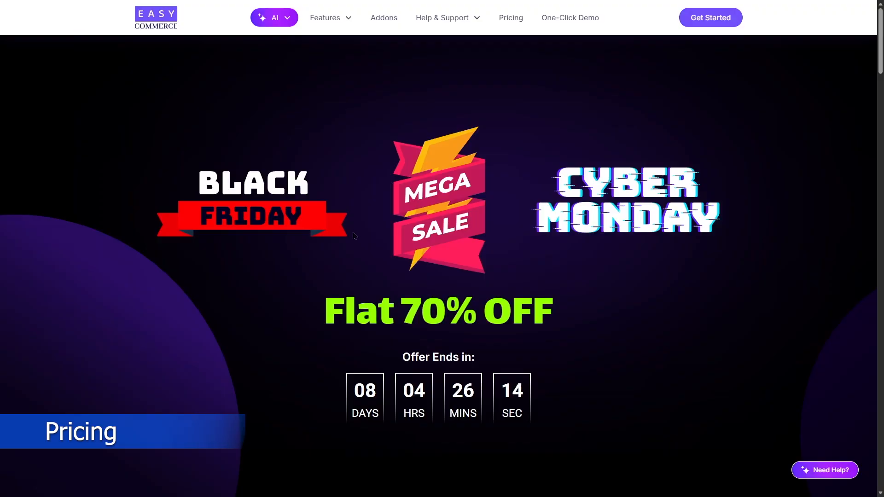
scroll(354, 236, down, 12)
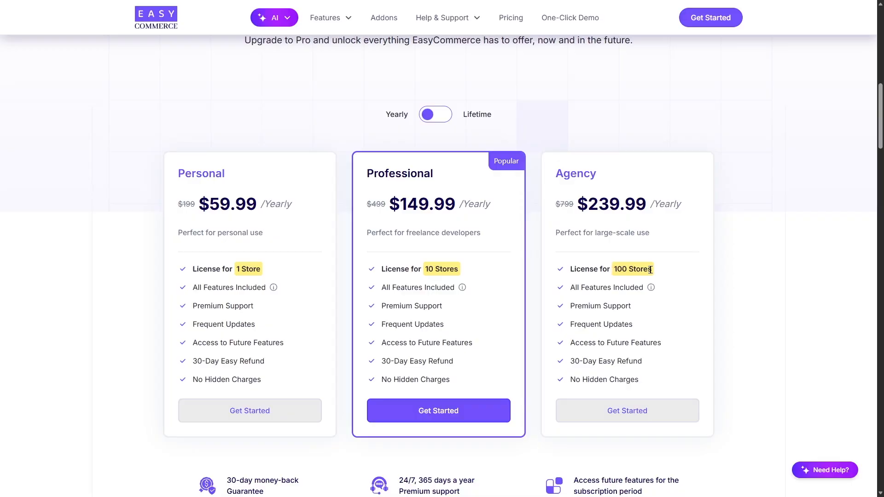
Switch the EasyCommerce pricing plans to Lifetime to view the Personal, Professional and Agency options, and check the sale offer on the page
click(436, 114)
drag(881, 111, 881, 35)
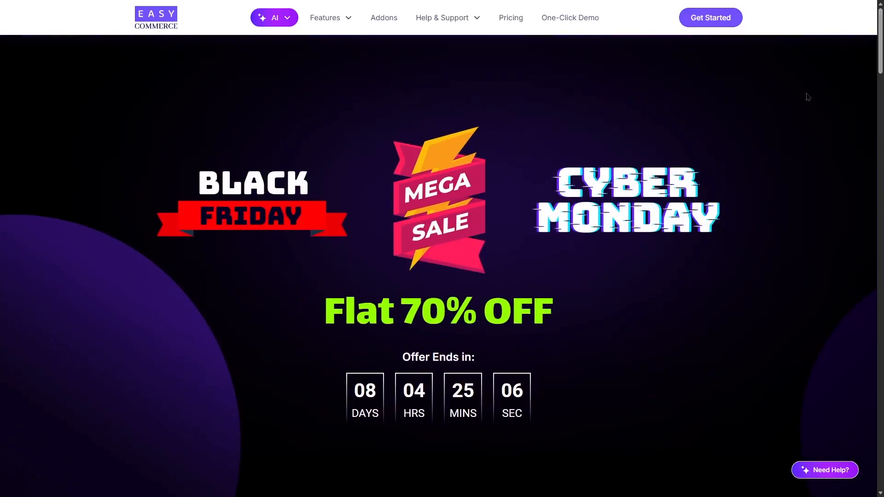